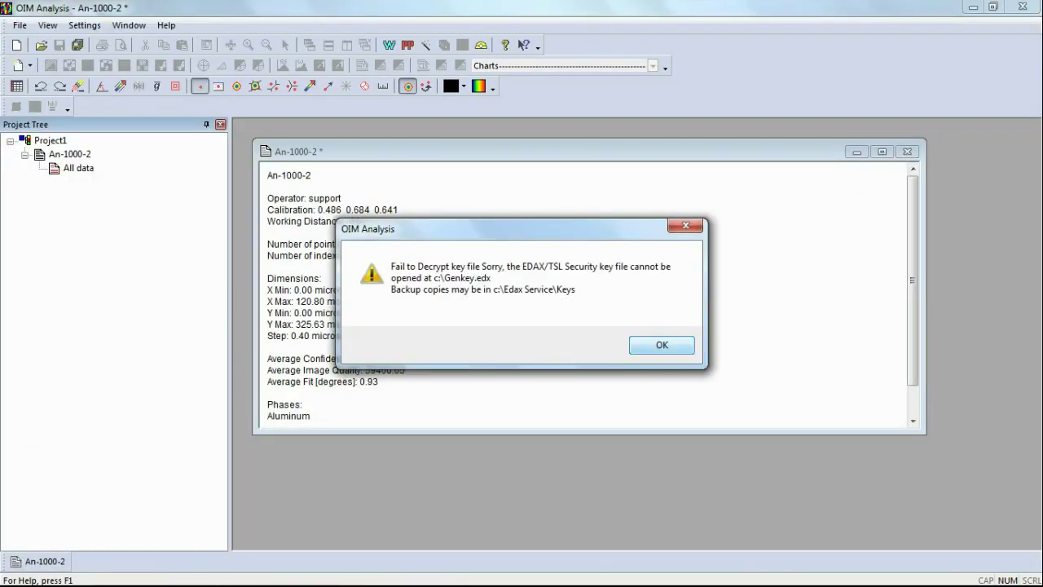
# Dismiss the key file error and create a maximized unique grain colour map of all data.
pyautogui.press('Return')
pyautogui.press('Return')
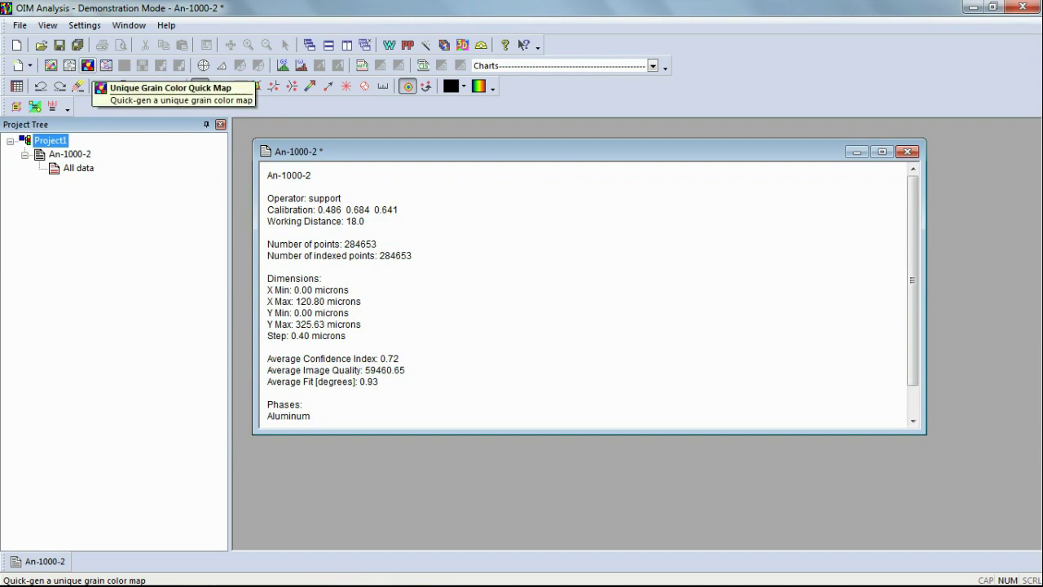
pyautogui.click(87, 65)
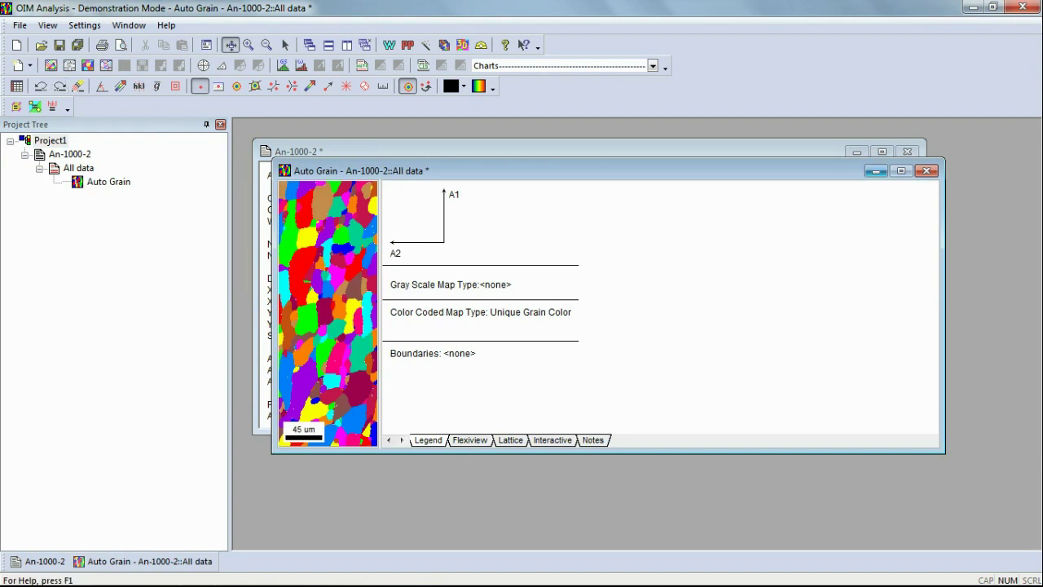
pyautogui.click(901, 170)
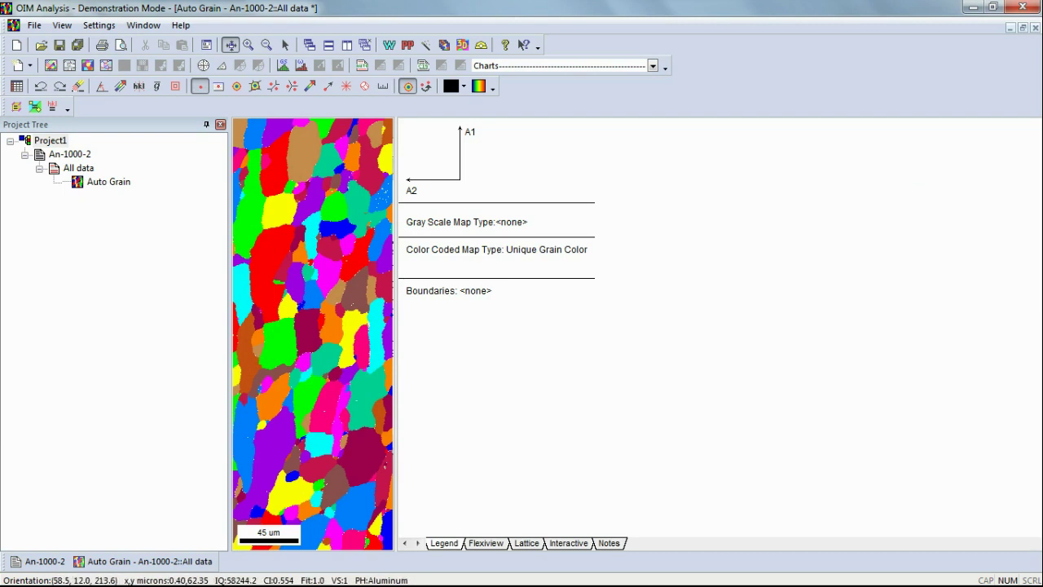
pyautogui.rightClick(80, 169)
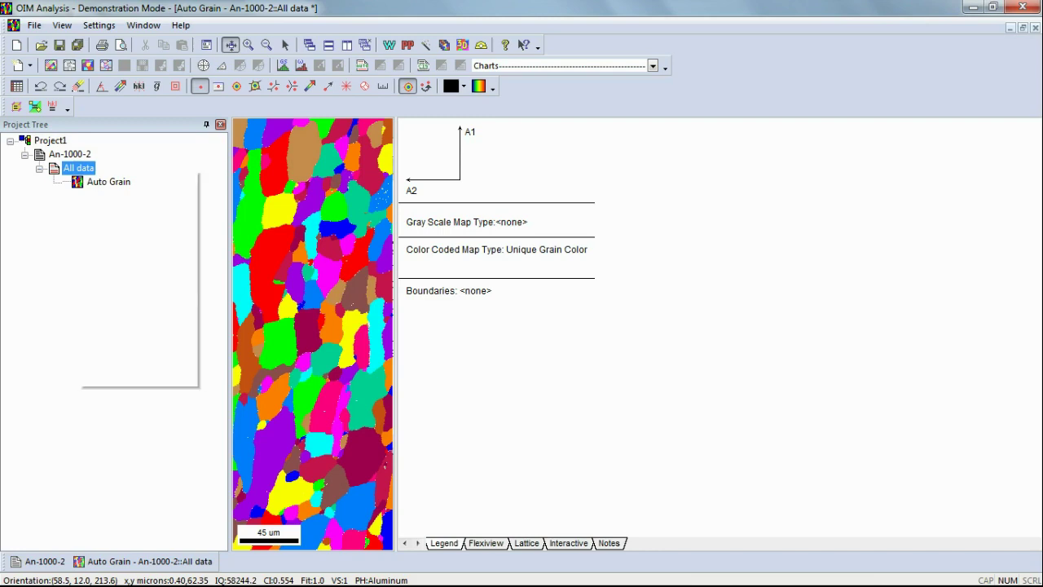
# Run in-place Grain Dilation cleanup (tolerance 5, minimum size 2), changing 985 points (0.3%).
pyautogui.click(121, 263)
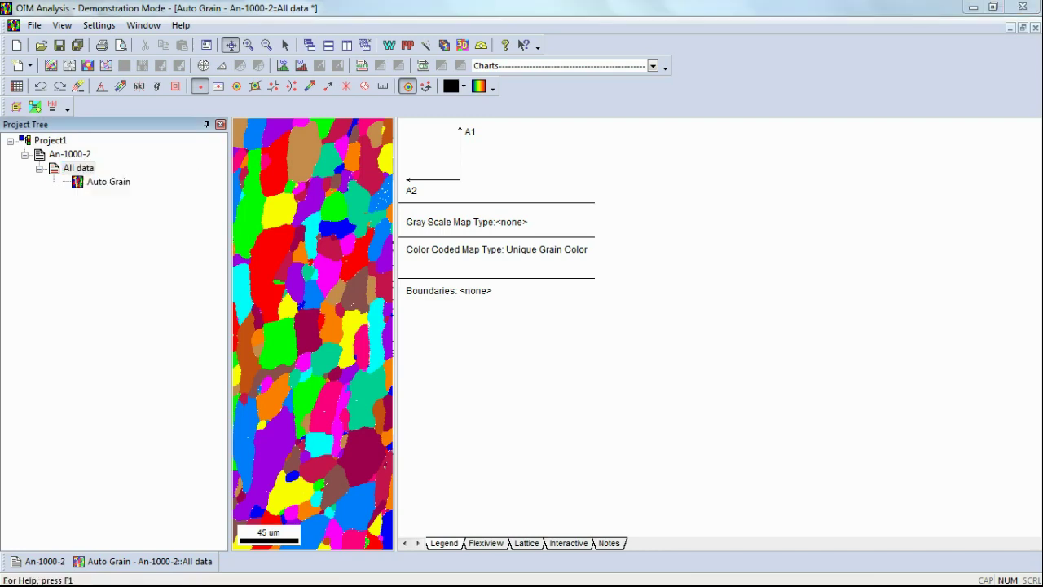
pyautogui.moveTo(457, 81); pyautogui.dragTo(682, 60)
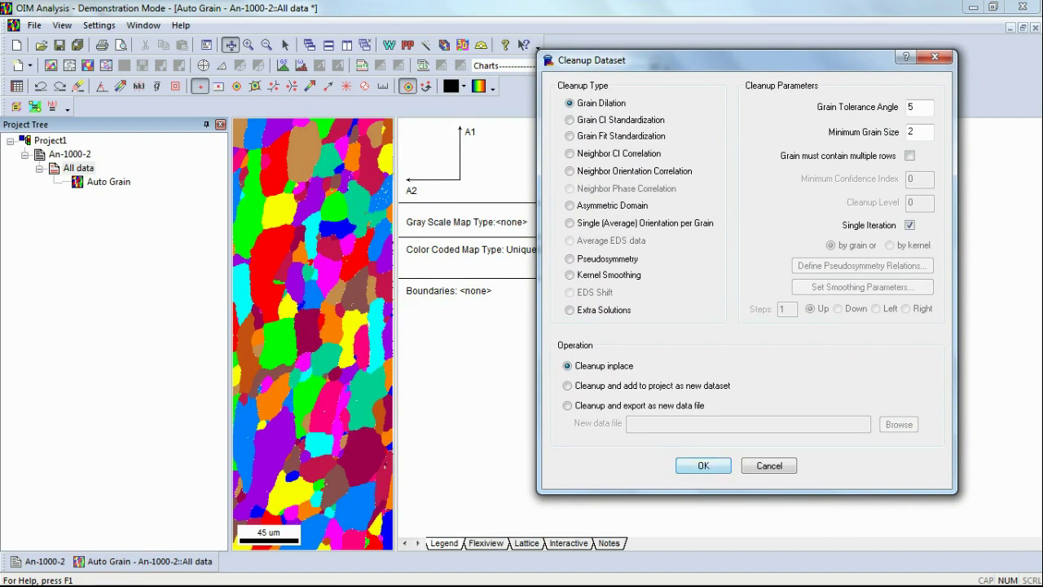
pyautogui.press('Return')
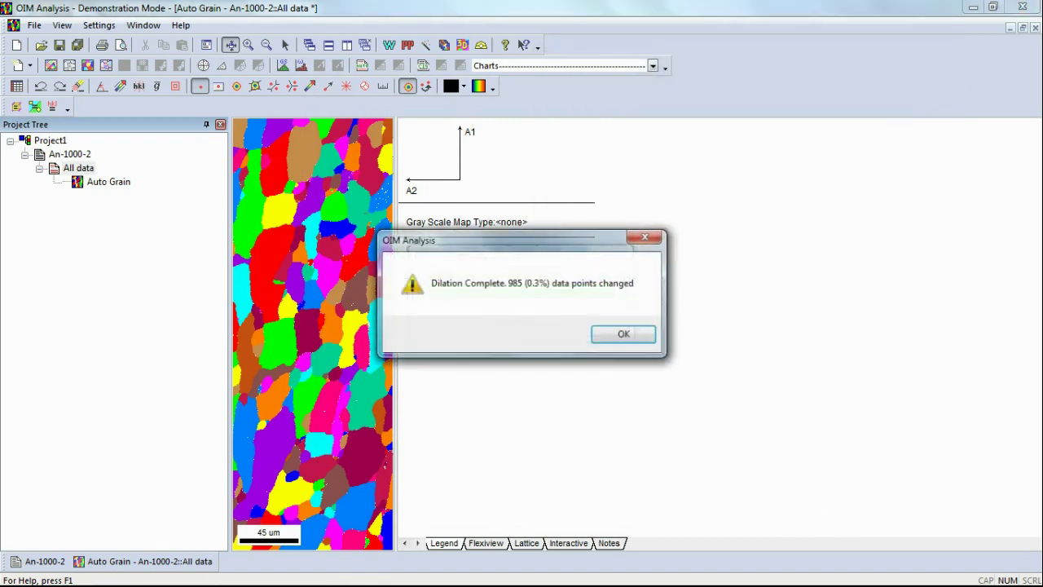
pyautogui.press('Return')
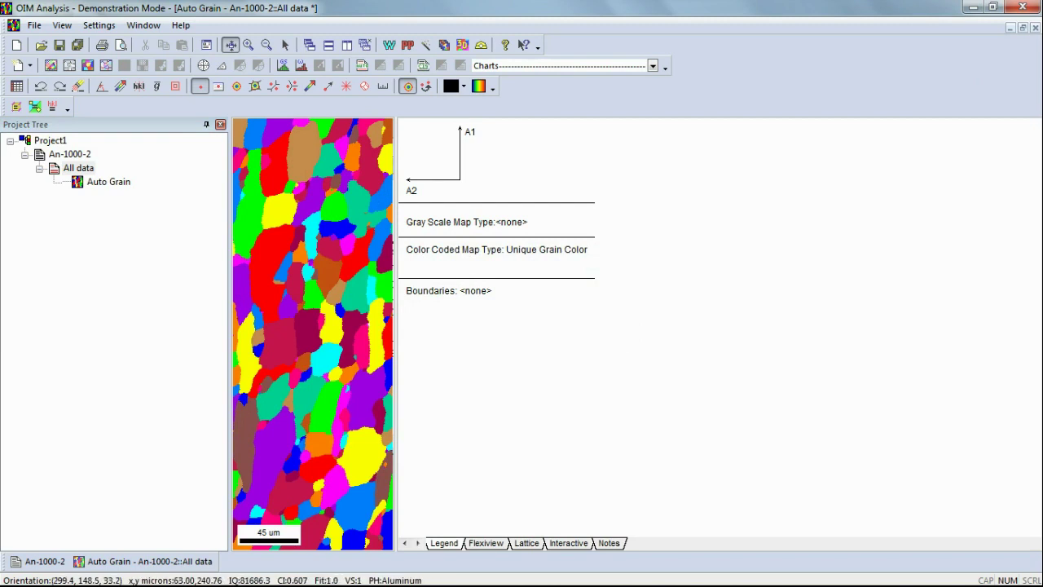
# Replace the automatic 45 µm scale bar with a fixed 40 µm length.
pyautogui.rightClick(331, 257)
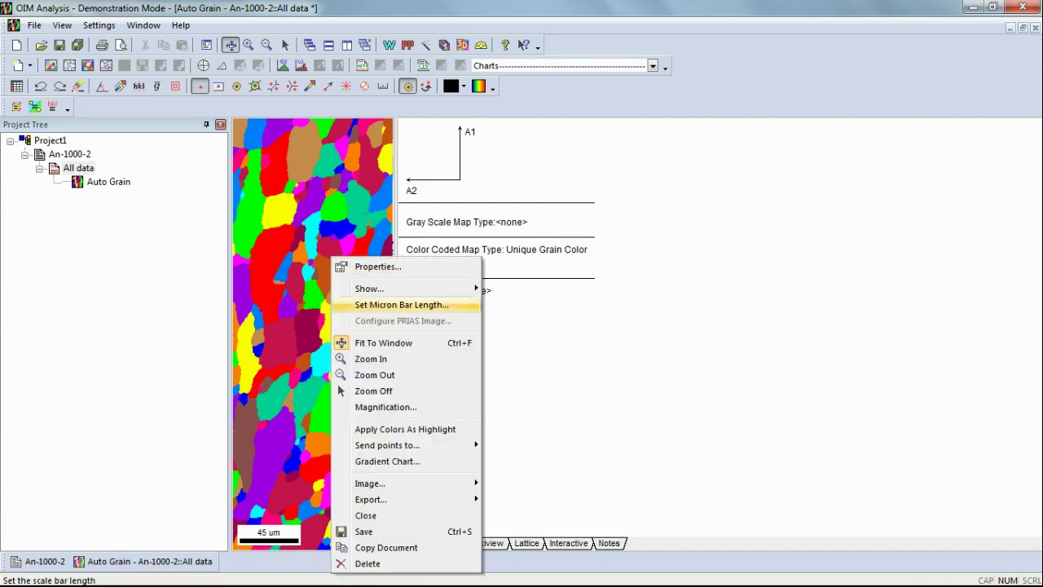
pyautogui.click(401, 304)
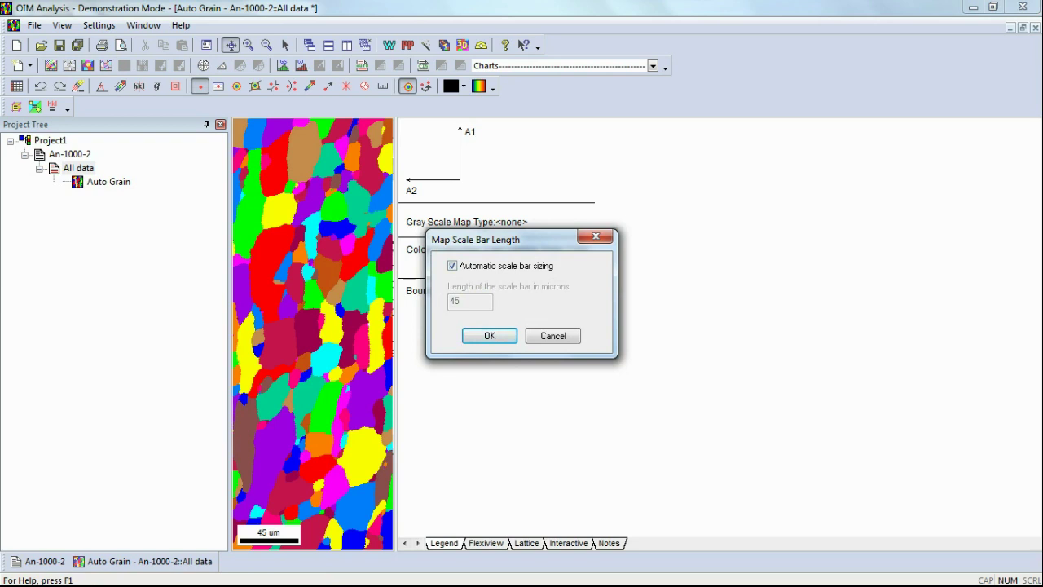
pyautogui.press('space')
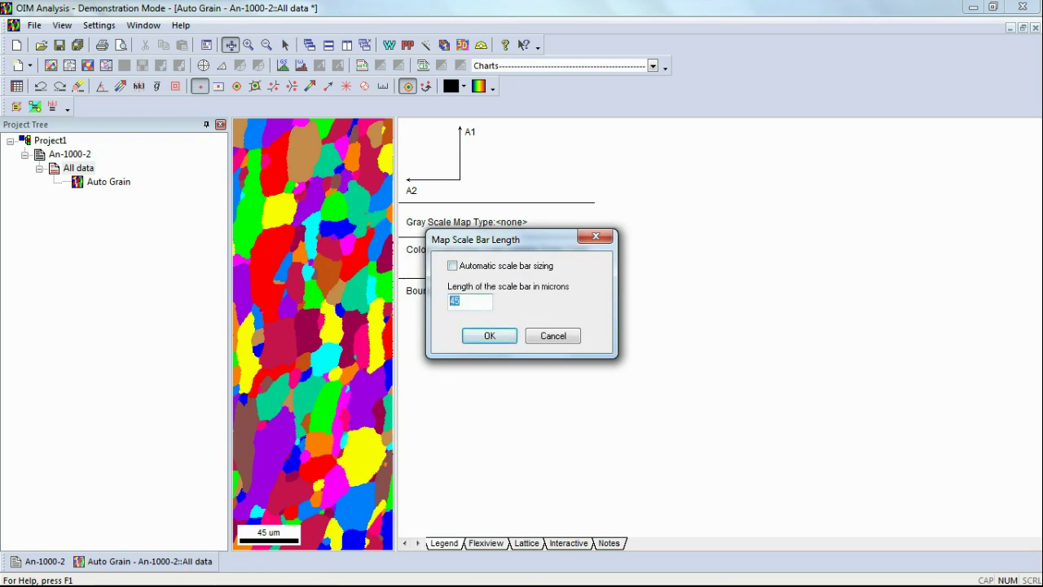
pyautogui.write('40')
pyautogui.press('Return')
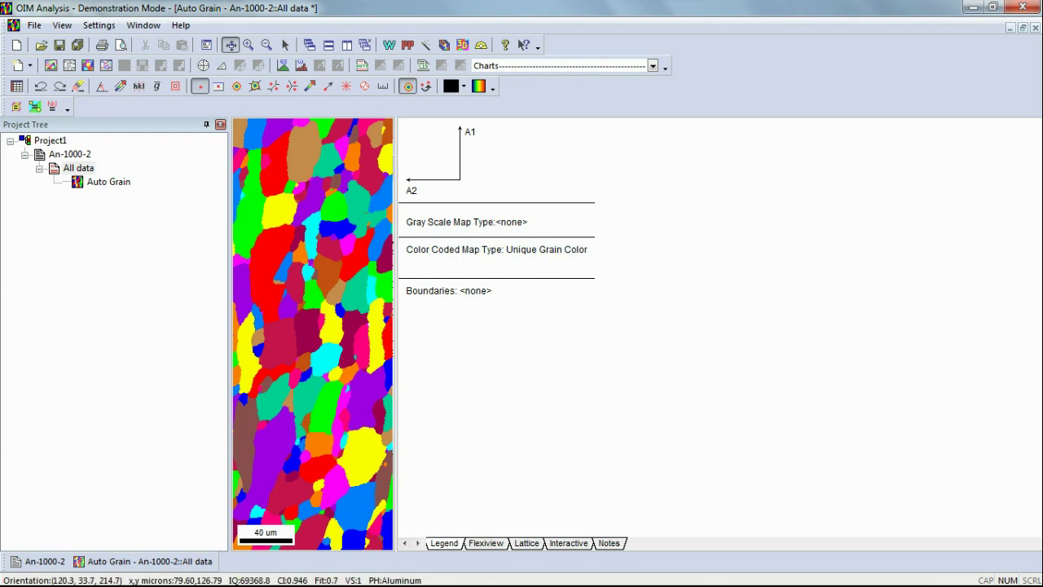
# In Map Properties, add black width-2 Grain boundaries to the map, now named Grain.
pyautogui.rightClick(339, 319)
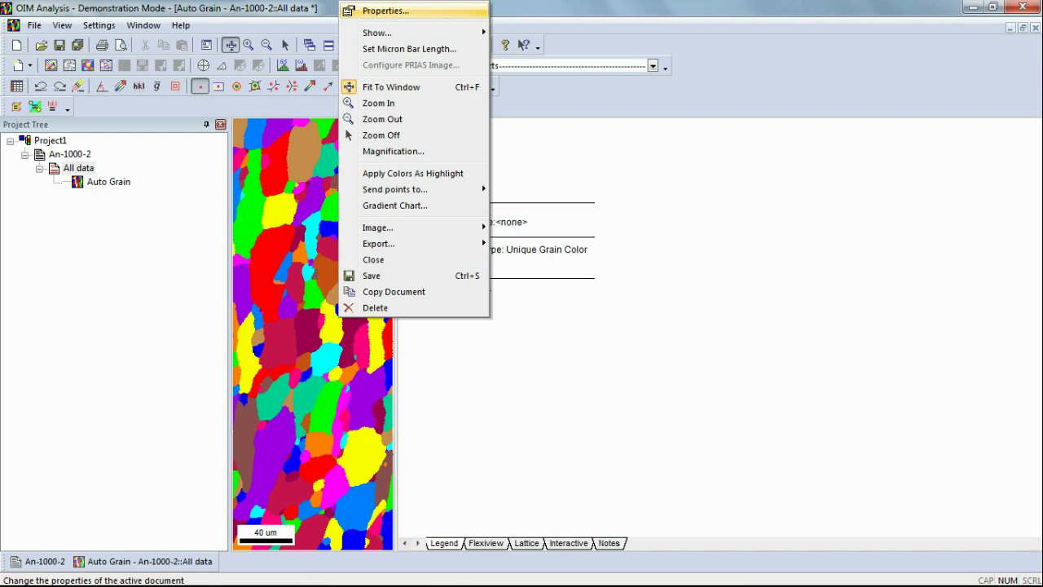
pyautogui.press('Return')
pyautogui.moveTo(481, 109); pyautogui.dragTo(643, 118)
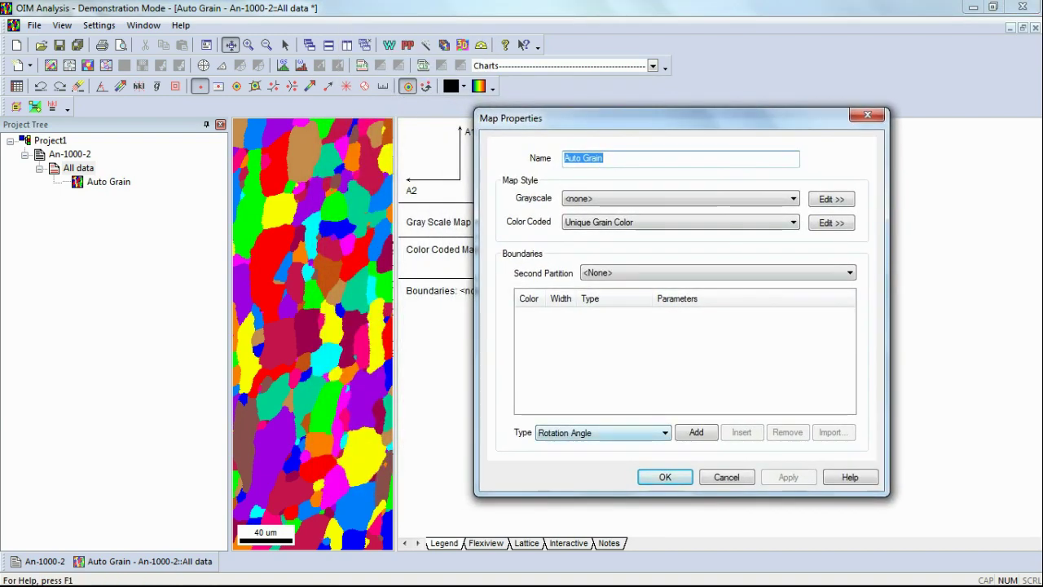
pyautogui.click(644, 433)
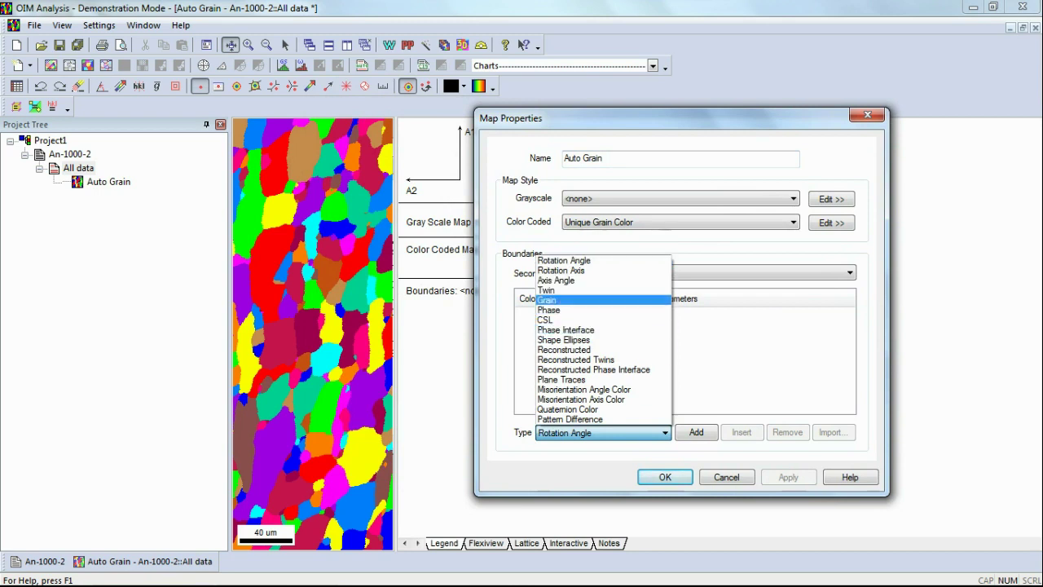
pyautogui.click(563, 300)
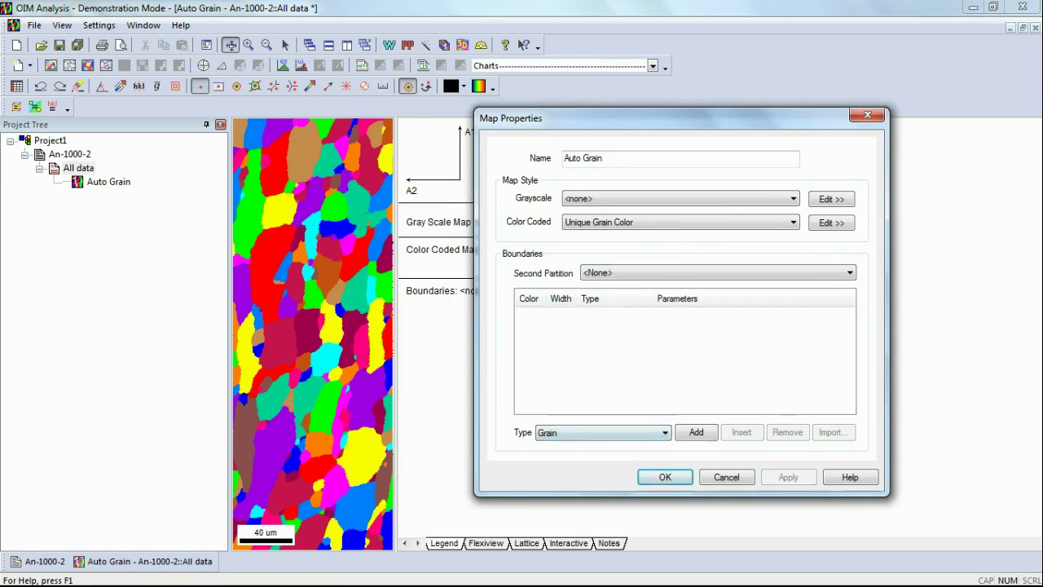
pyautogui.click(696, 432)
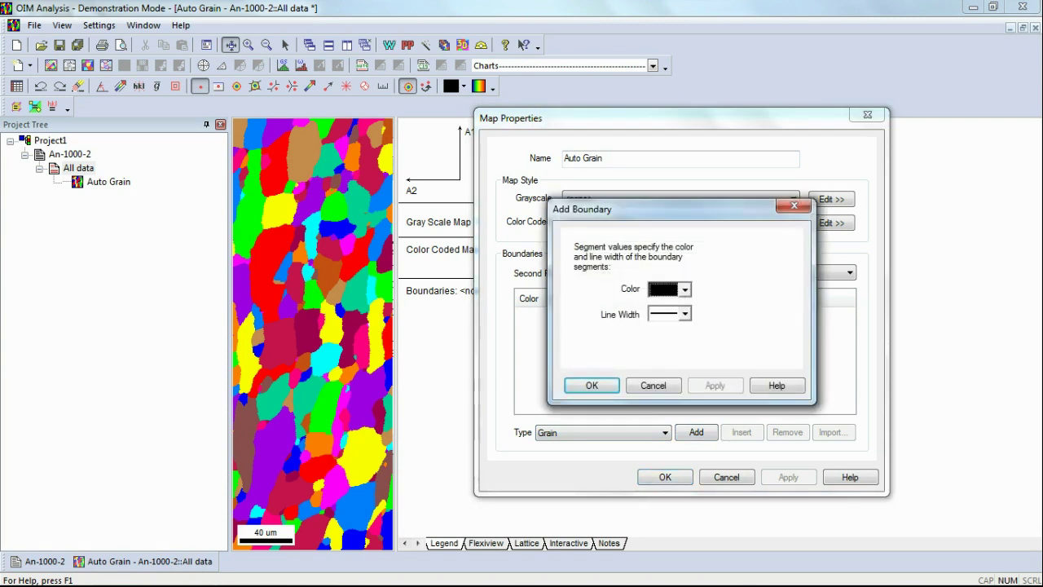
pyautogui.click(685, 314)
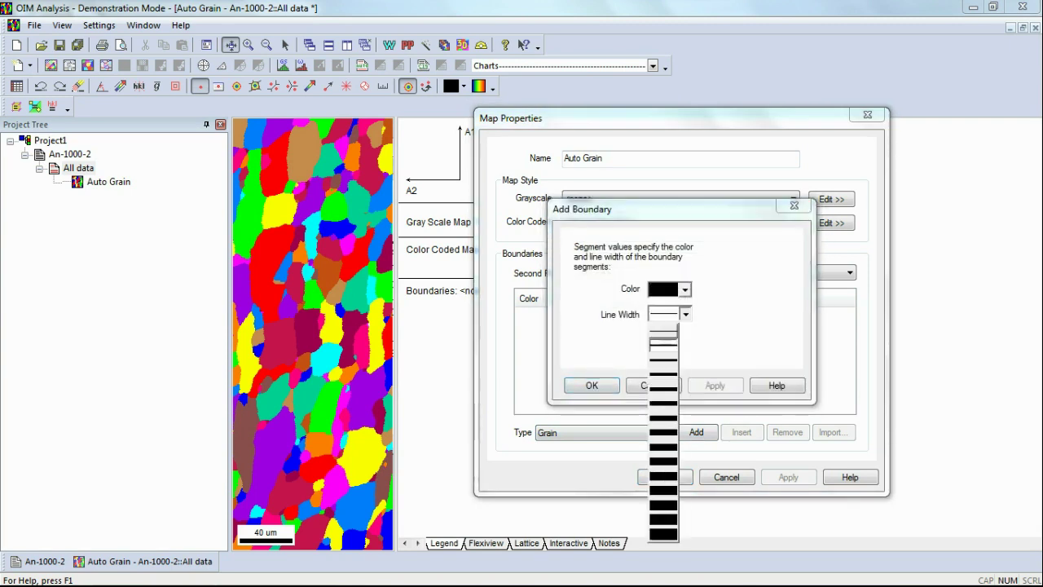
pyautogui.press('Down')
pyautogui.press('Down')
pyautogui.press('Return')
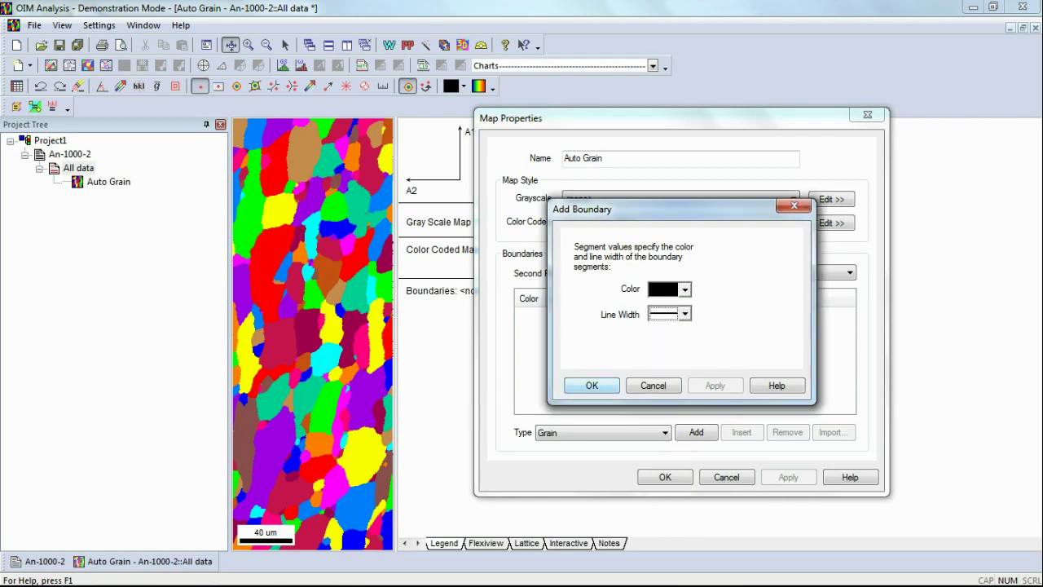
pyautogui.press('Return')
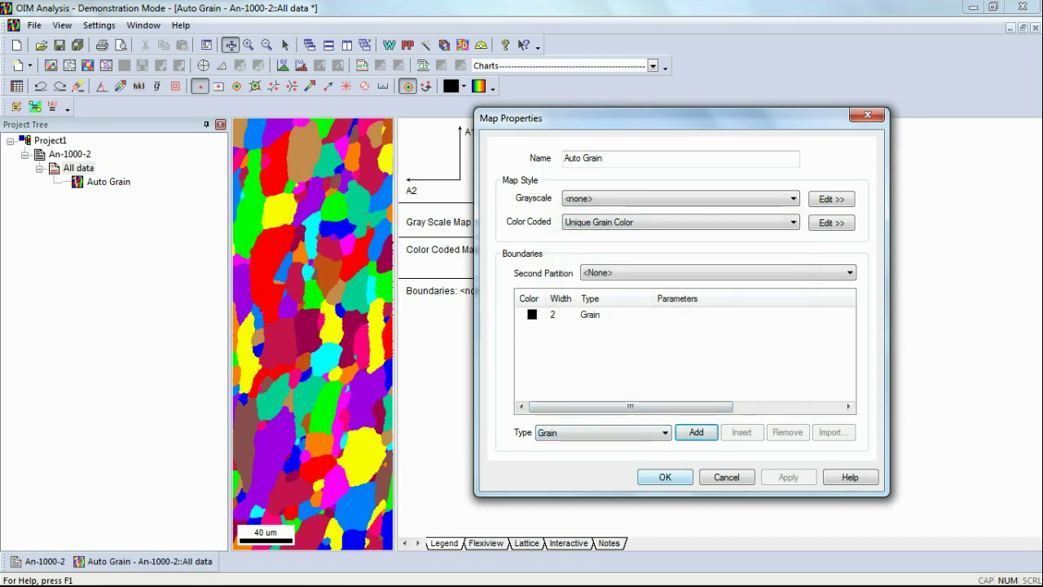
pyautogui.press('Tab')
pyautogui.press('Return')
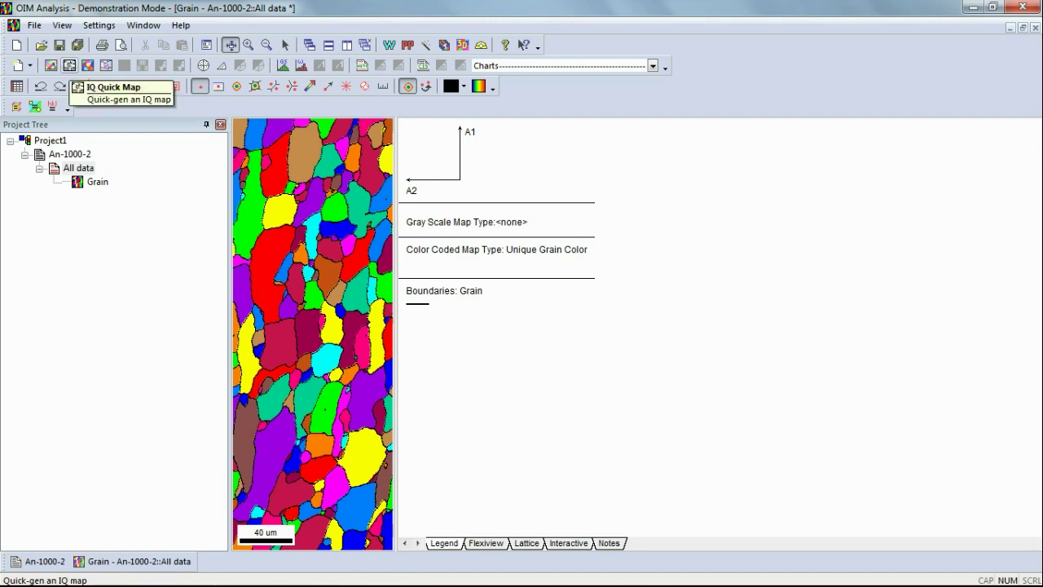
# Create an Auto IPF map of all data coloured by Inverse Pole Figure [001] for Aluminum.
pyautogui.click(59, 85)
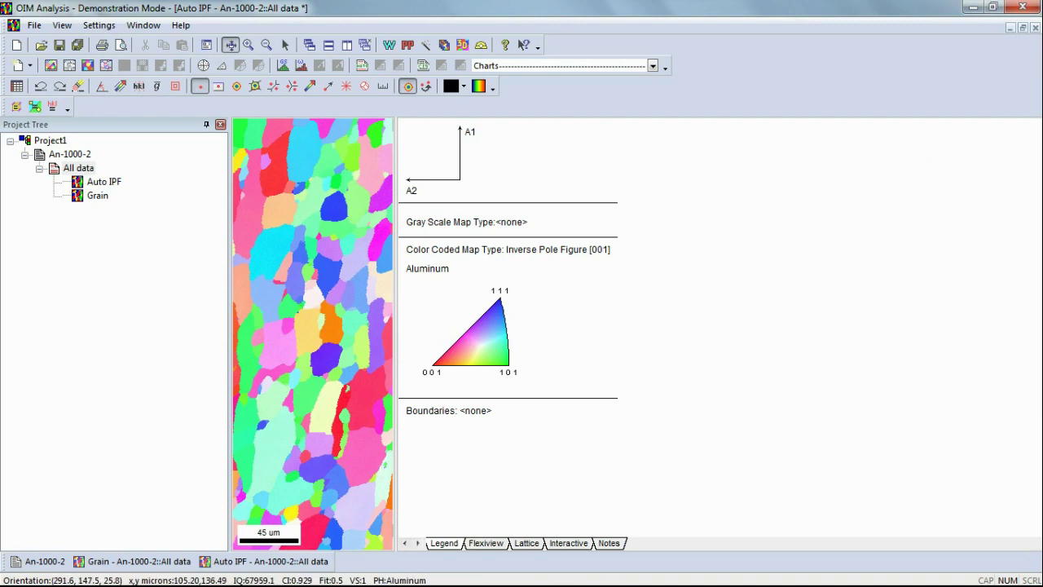
# Rename the map IPF and add a Rotation Angle boundary range from 2° to 65°.
pyautogui.rightClick(371, 320)
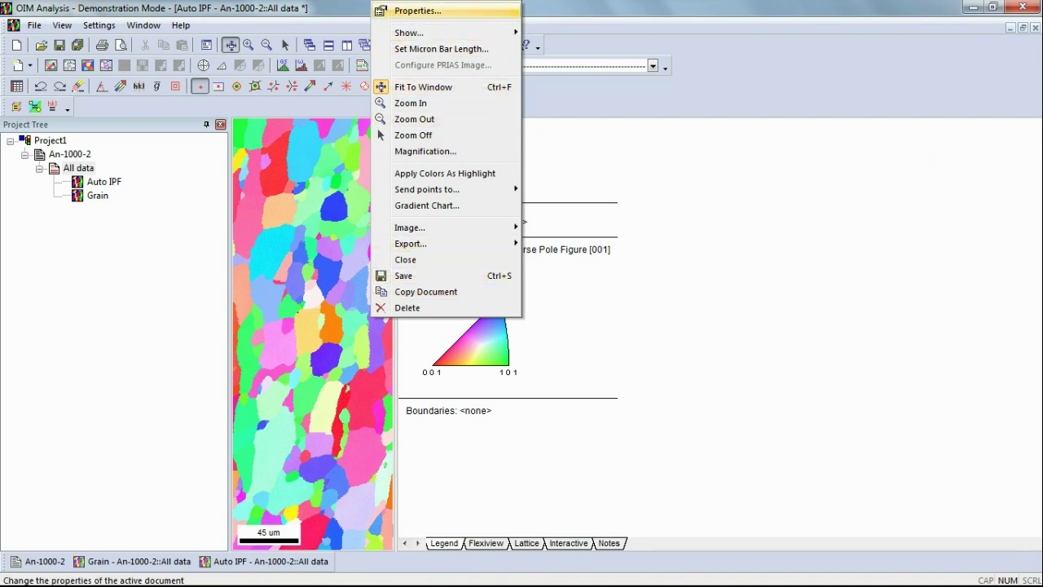
pyautogui.click(417, 11)
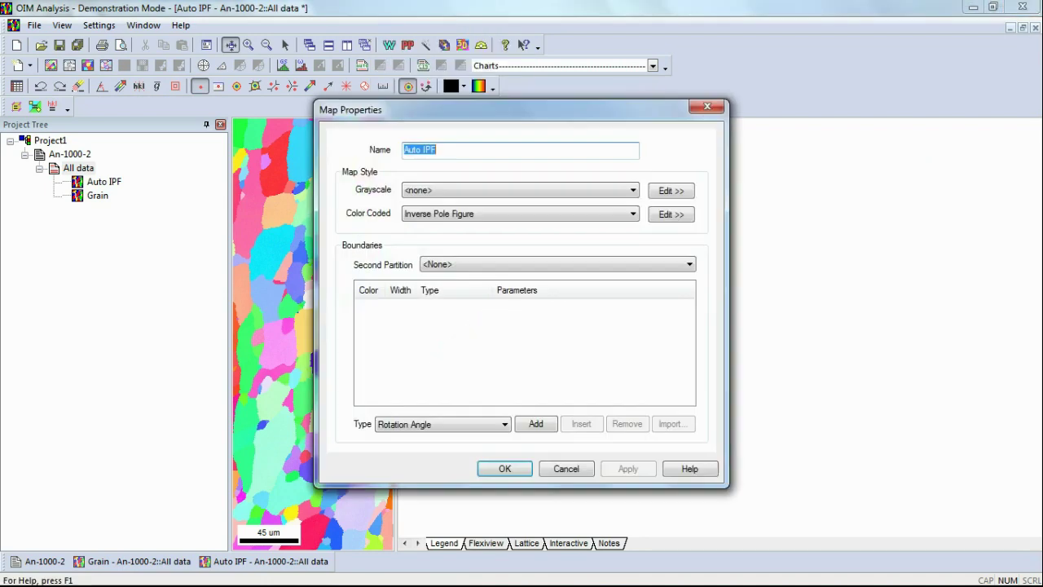
pyautogui.moveTo(476, 109); pyautogui.dragTo(632, 105)
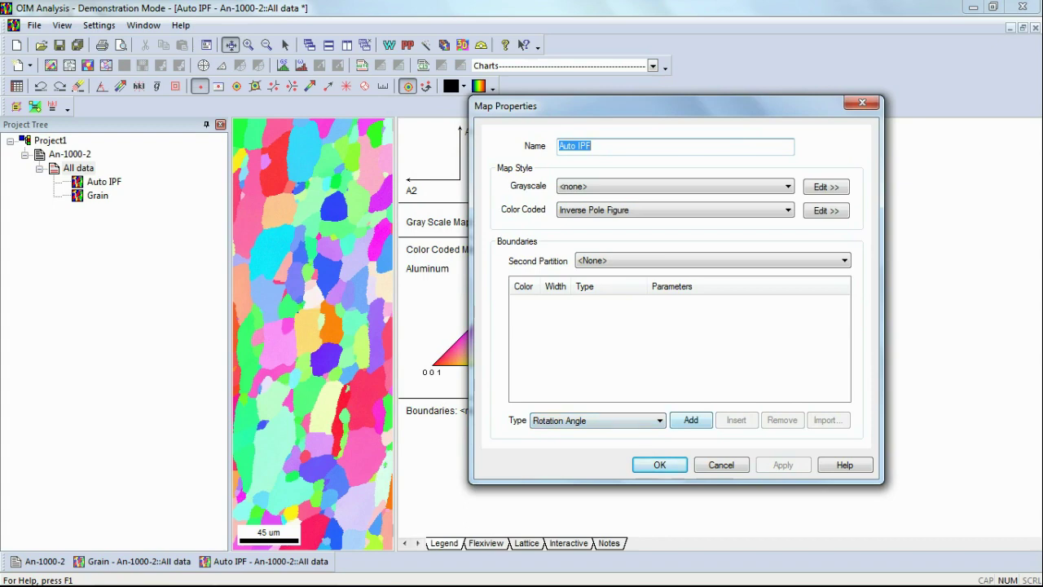
pyautogui.click(691, 420)
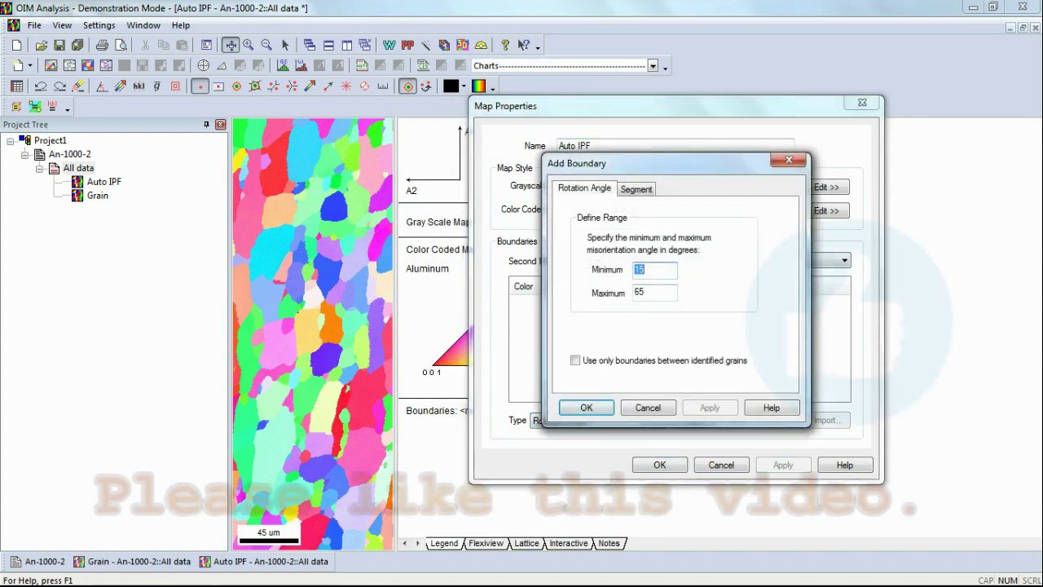
pyautogui.write('2')
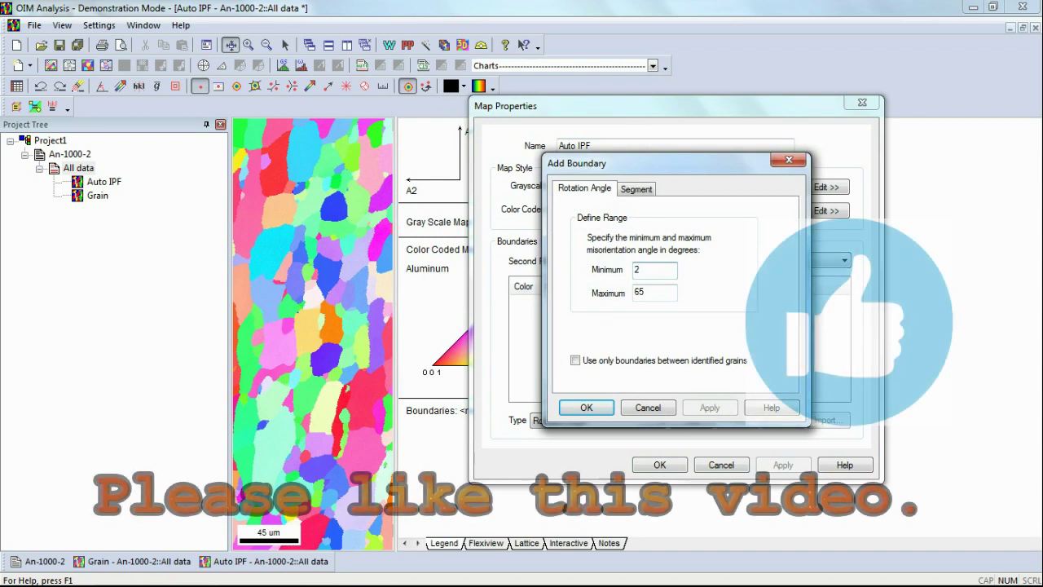
# Colour the boundary lines black and apply, drawing 29940 segments totalling 6.91 mm.
pyautogui.hotkey('ctrl', 'Tab')
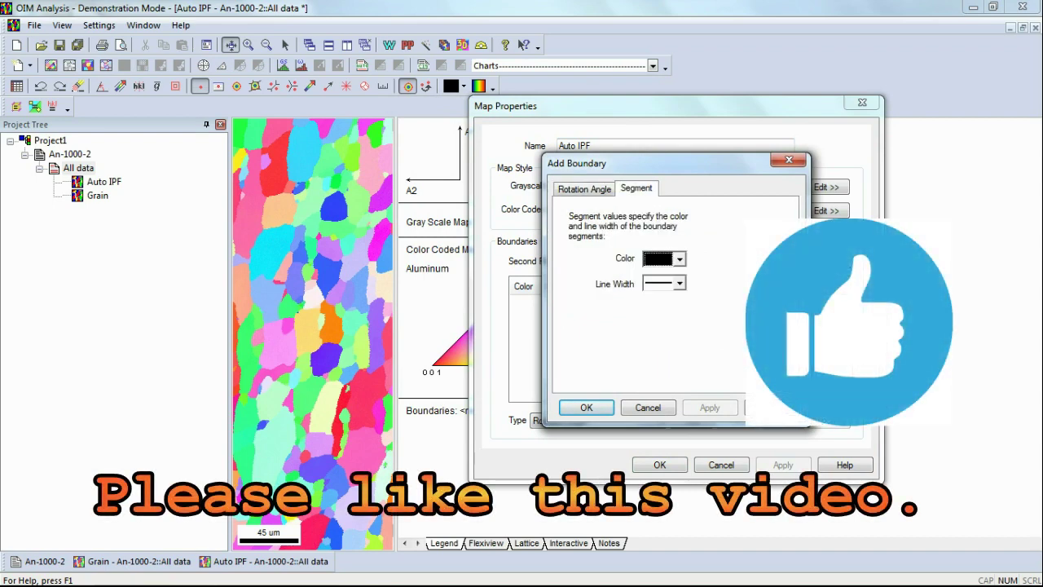
pyautogui.hotkey('alt', 'Down')
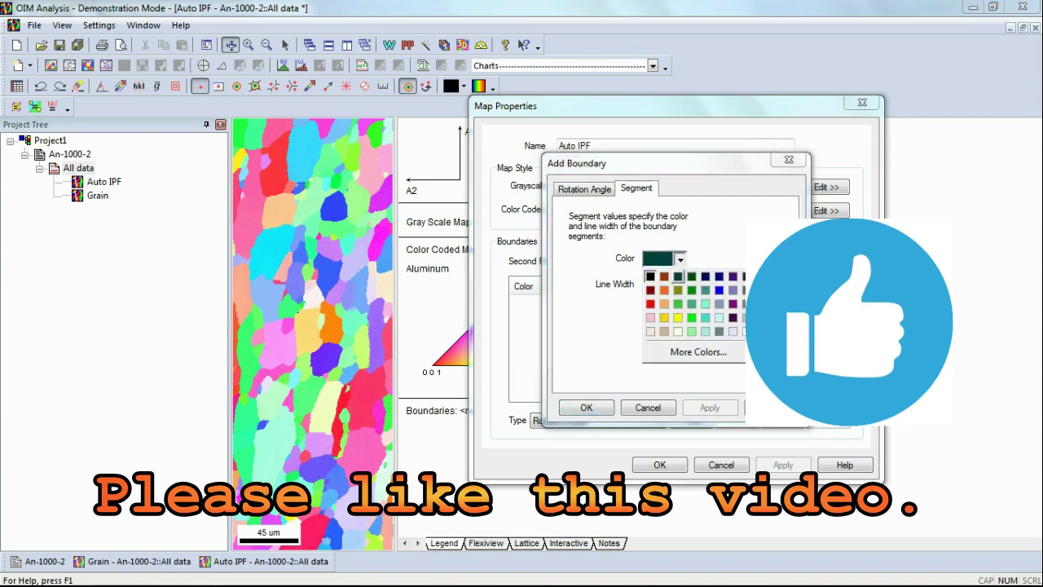
pyautogui.press('Right')
pyautogui.press('Right')
pyautogui.press('Right')
pyautogui.press('Right')
pyautogui.press('Left')
pyautogui.press('Left')
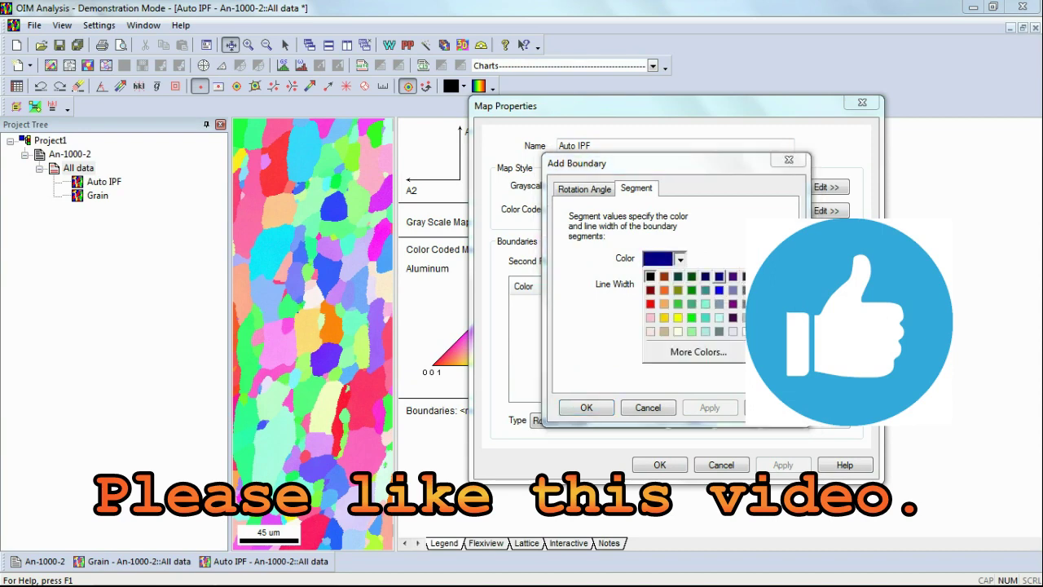
pyautogui.press('Return')
pyautogui.press('Return')
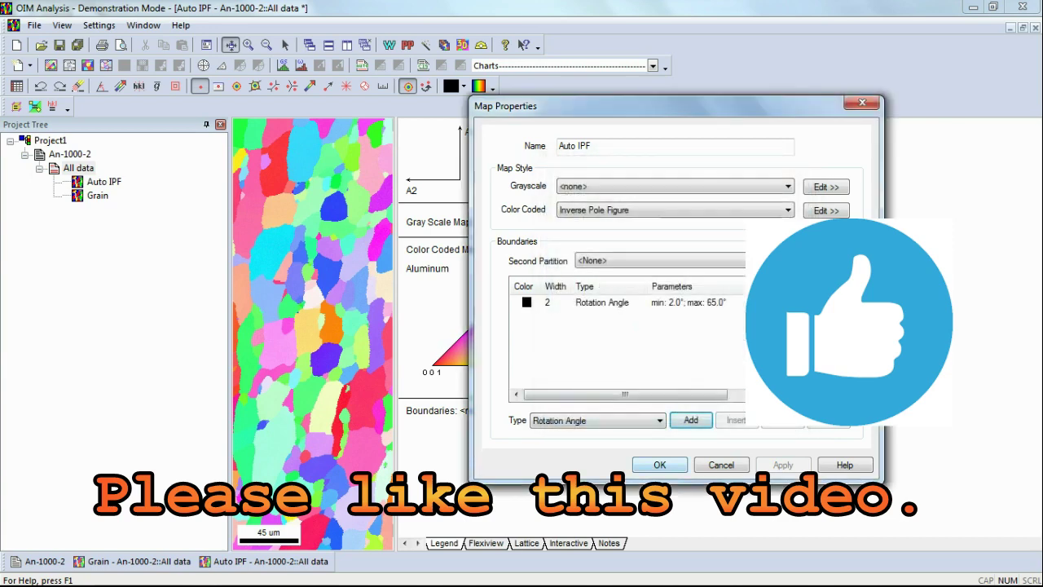
pyautogui.press('Return')
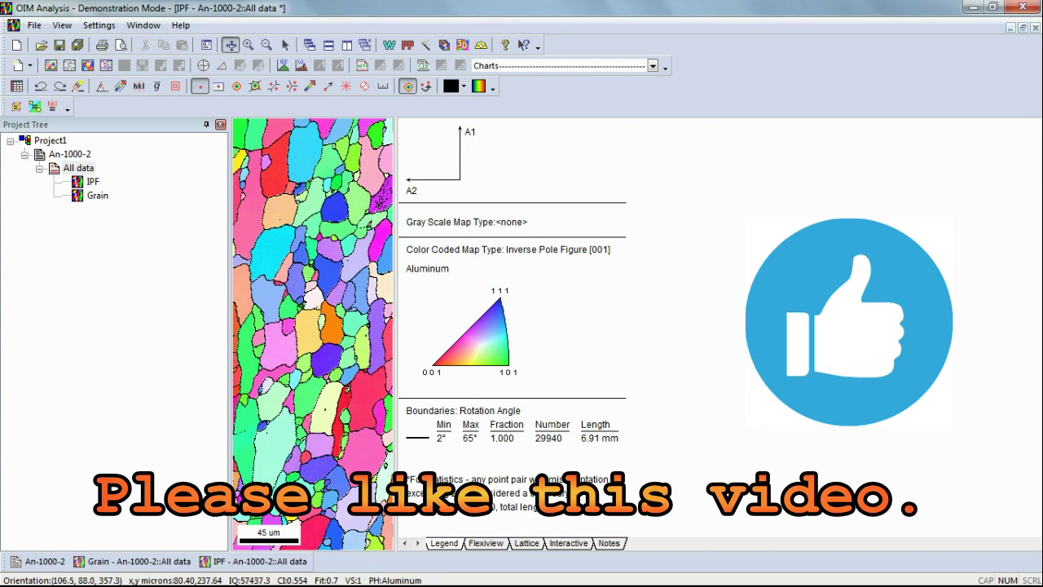
# Reopen the IPF map's Map Properties and move the dialog to the right of the map.
pyautogui.rightClick(315, 413)
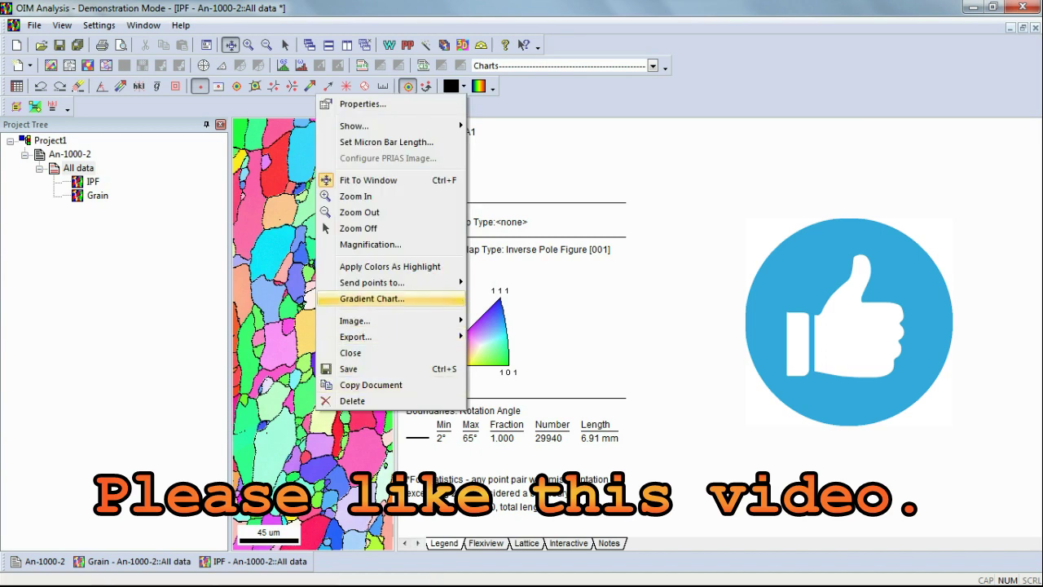
pyautogui.moveTo(372, 282)
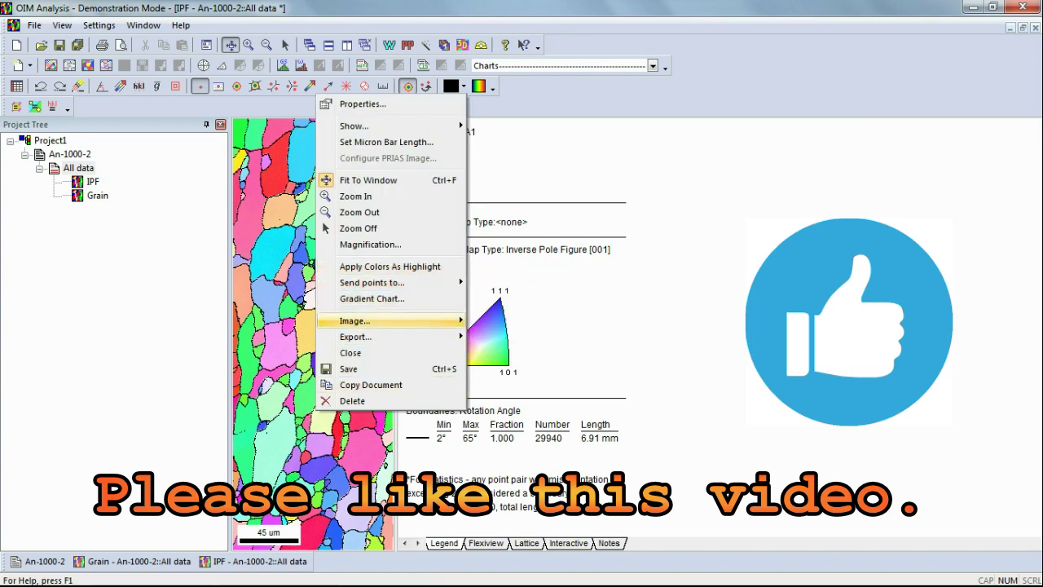
pyautogui.moveTo(355, 320)
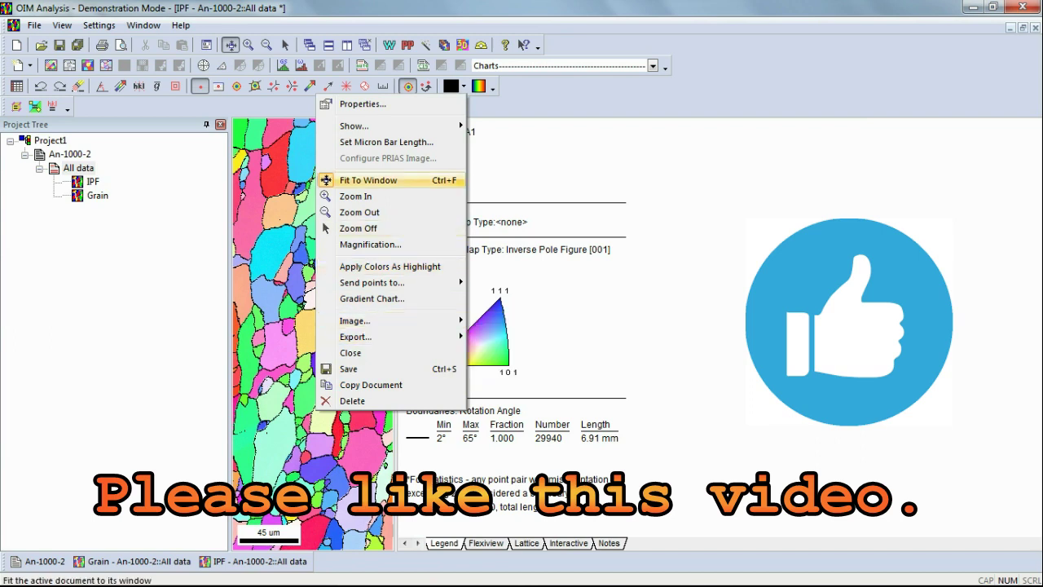
pyautogui.moveTo(358, 126)
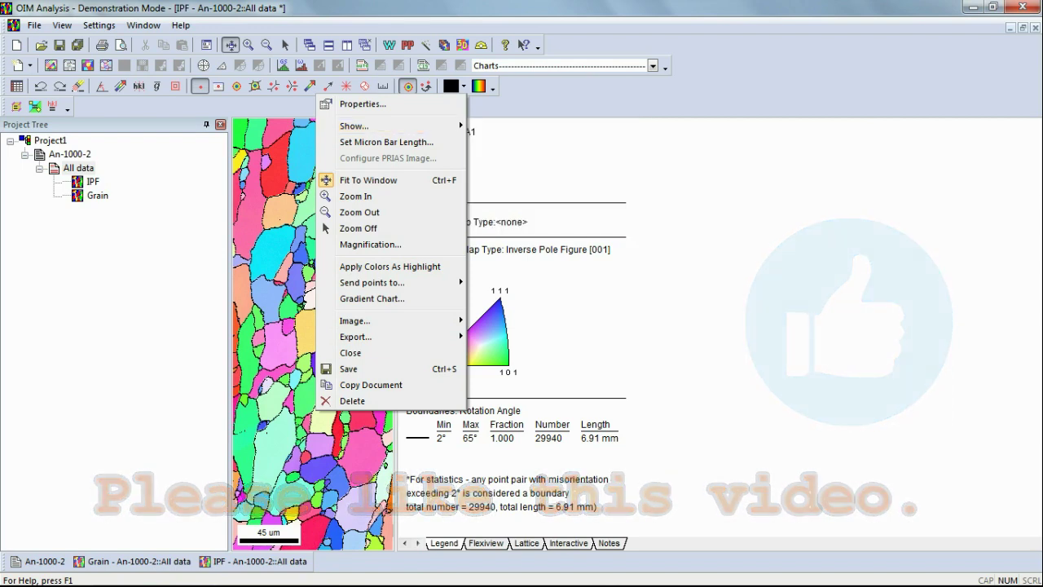
pyautogui.click(363, 103)
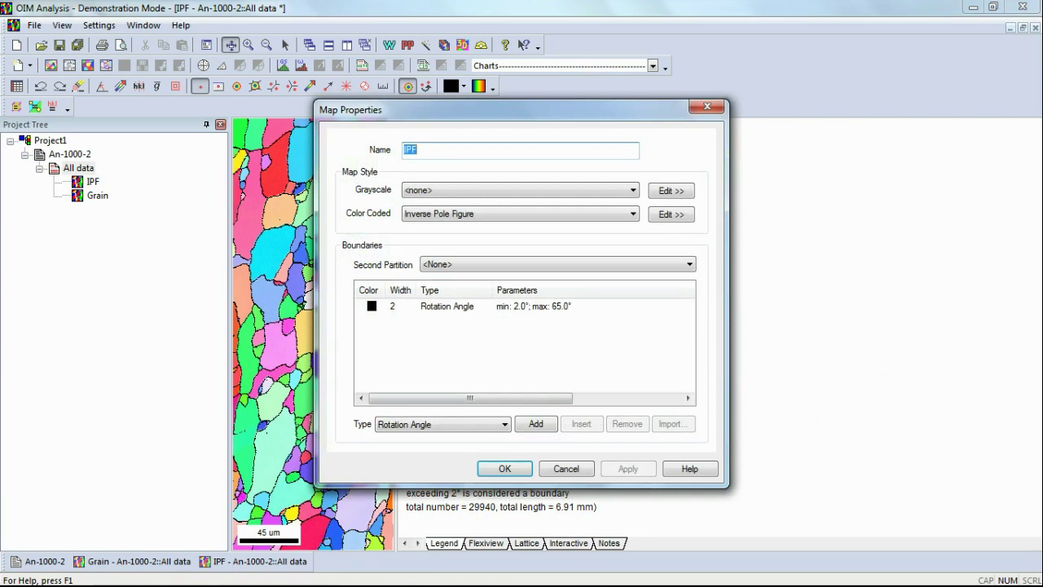
pyautogui.moveTo(455, 115); pyautogui.dragTo(652, 110)
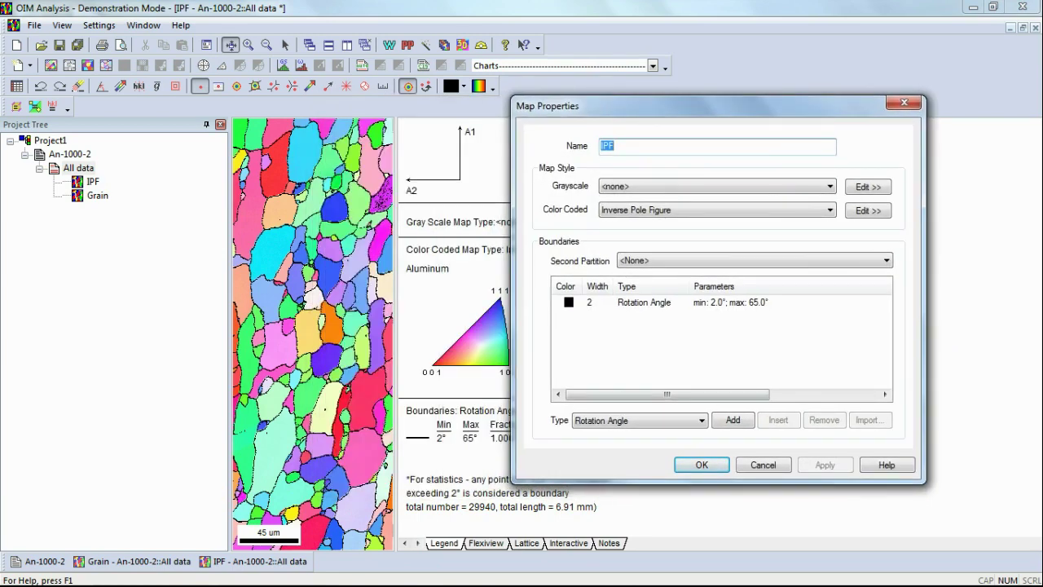
pyautogui.moveTo(663, 101); pyautogui.dragTo(793, 90)
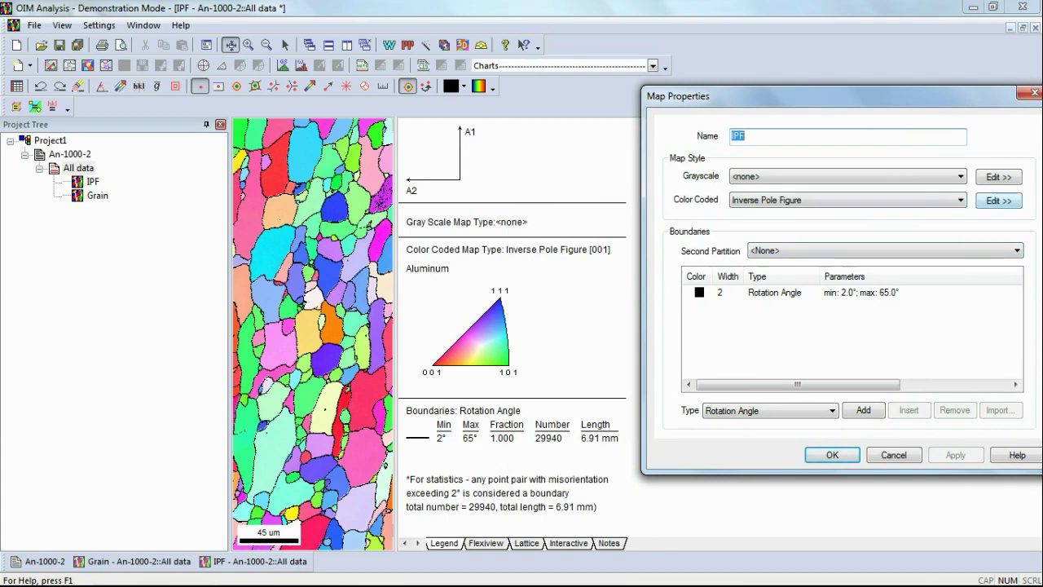
# Change the IPF colour-coding reference direction from [001] to [111] and close the properties.
pyautogui.click(999, 200)
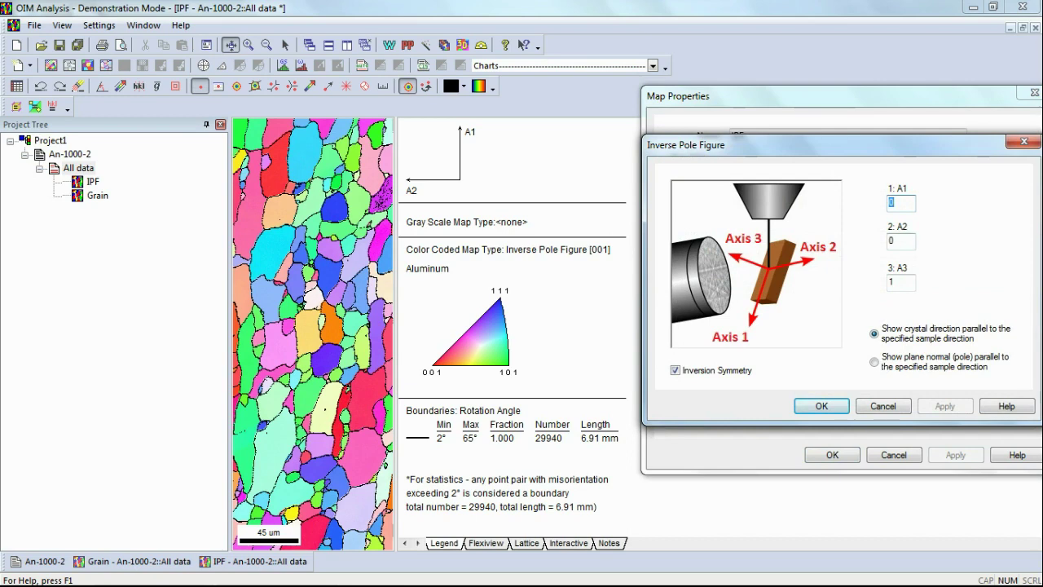
pyautogui.write('1')
pyautogui.press('Tab')
pyautogui.write('1')
pyautogui.press('Return')
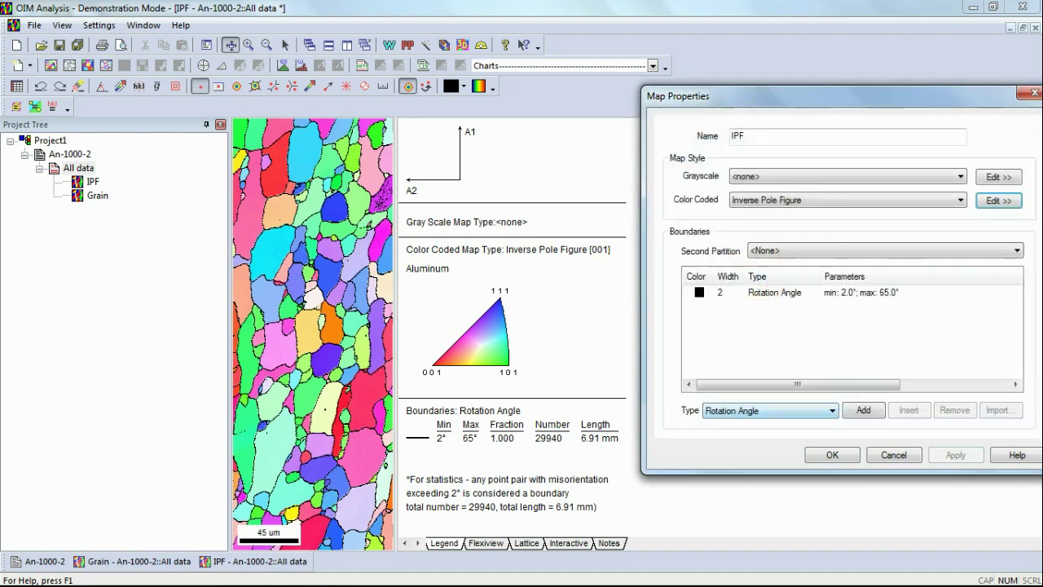
pyautogui.press('Return')
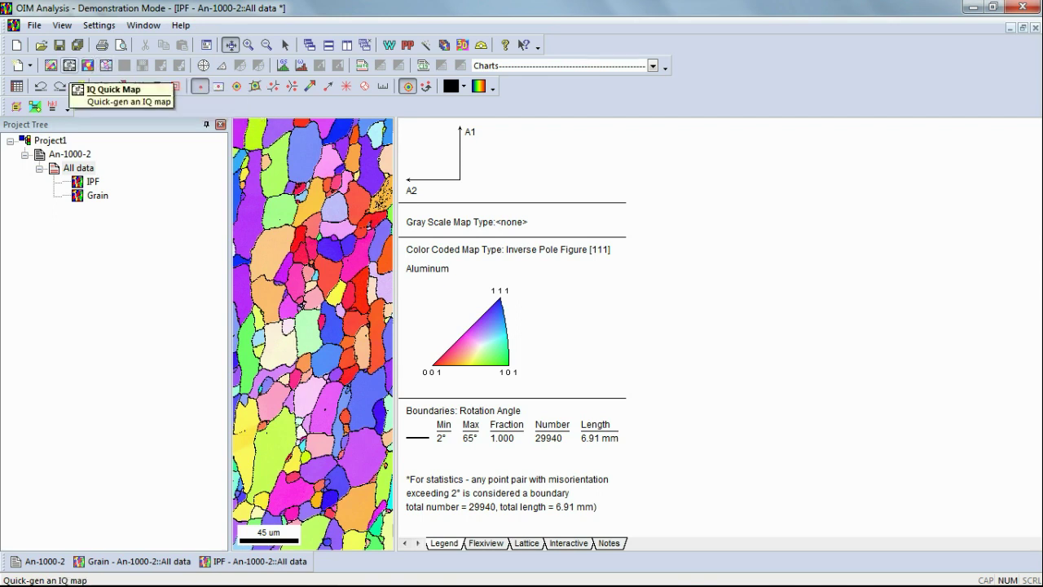
pyautogui.click(70, 65)
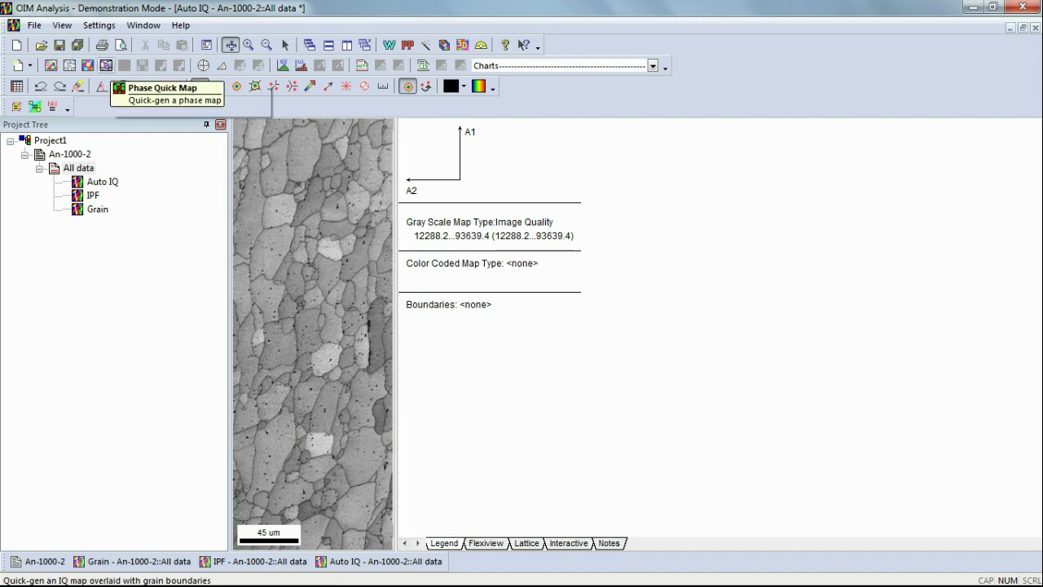
# Generate an Auto IQ map with 2–5°, 5–15° and 15–180° boundaries, then select the Grain map entry.
pyautogui.click(119, 85)
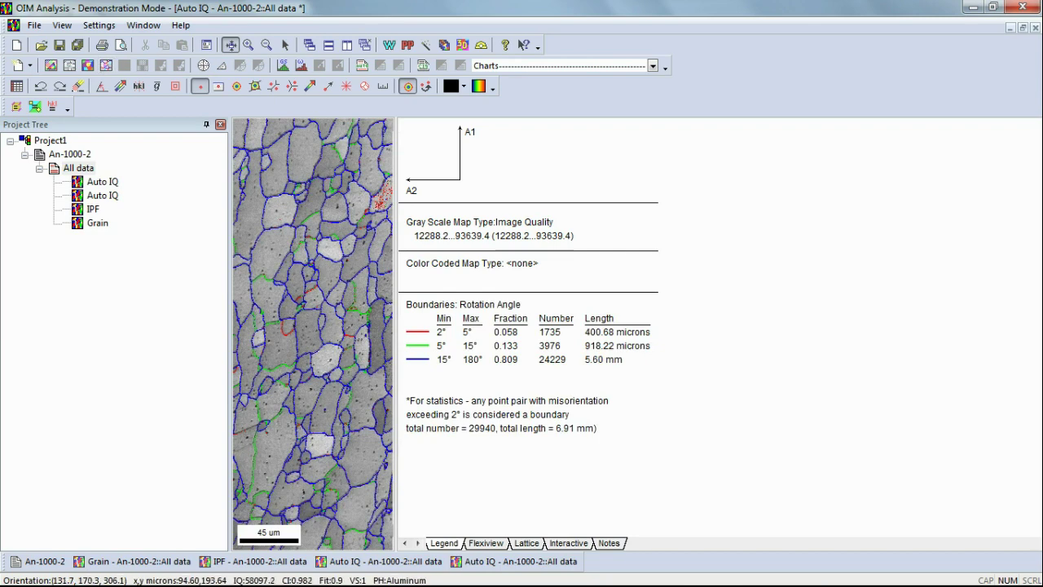
pyautogui.click(97, 222)
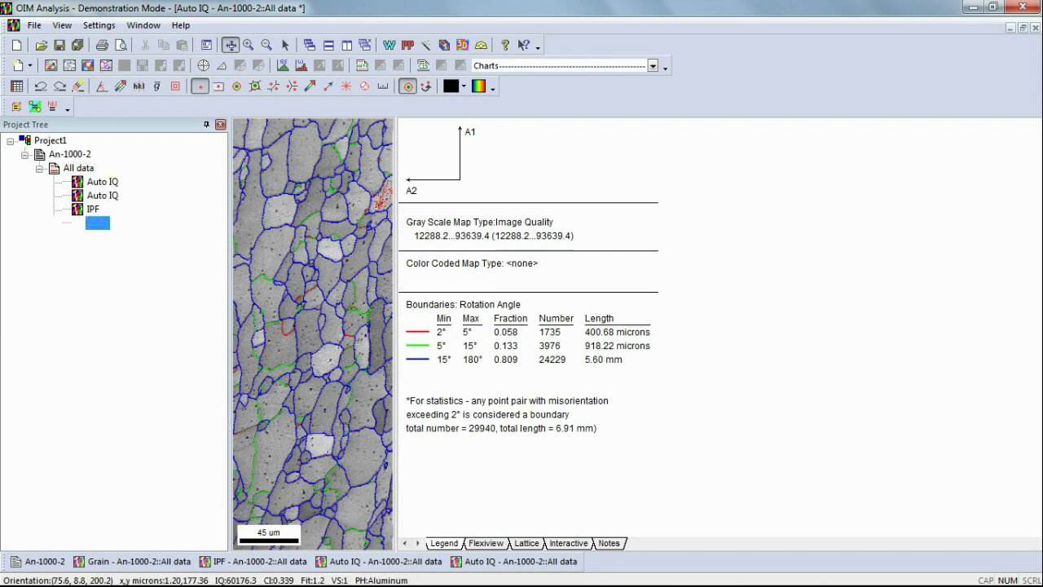
pyautogui.press('Return')
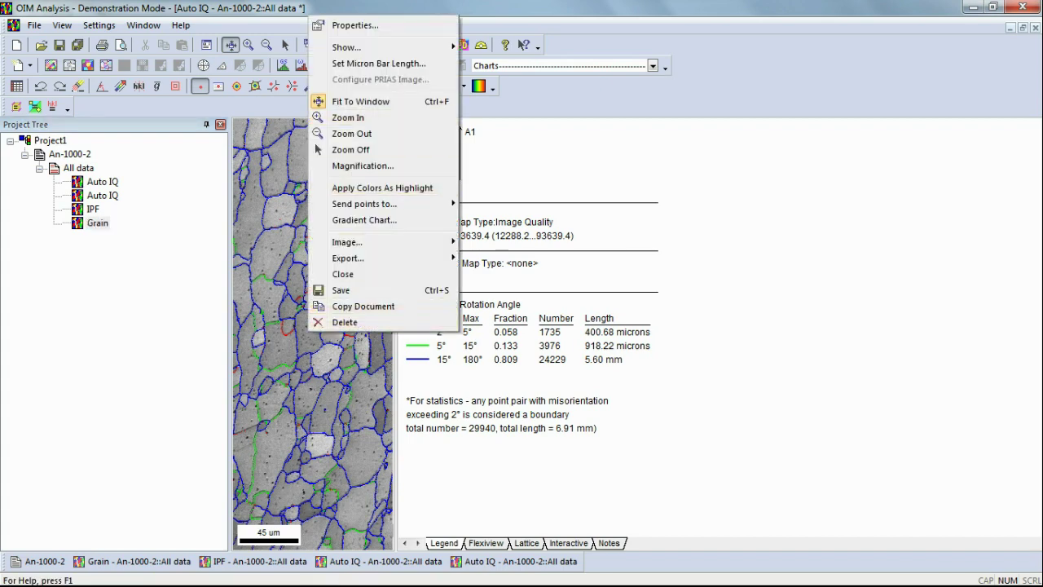
# Hide the grey image quality background so only the red, green and blue boundaries show.
pyautogui.moveTo(359, 48)
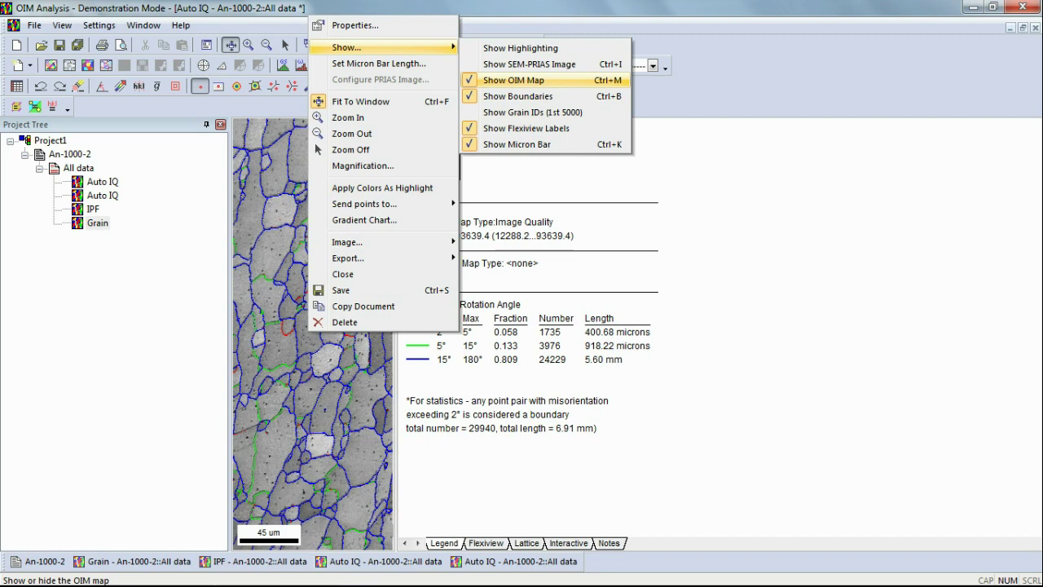
pyautogui.click(514, 80)
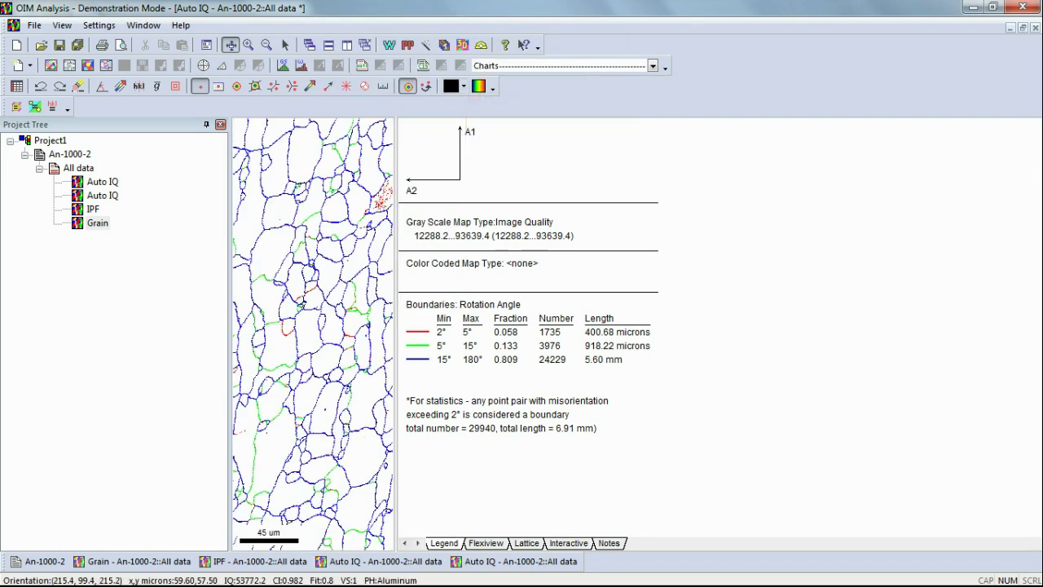
pyautogui.click(98, 223)
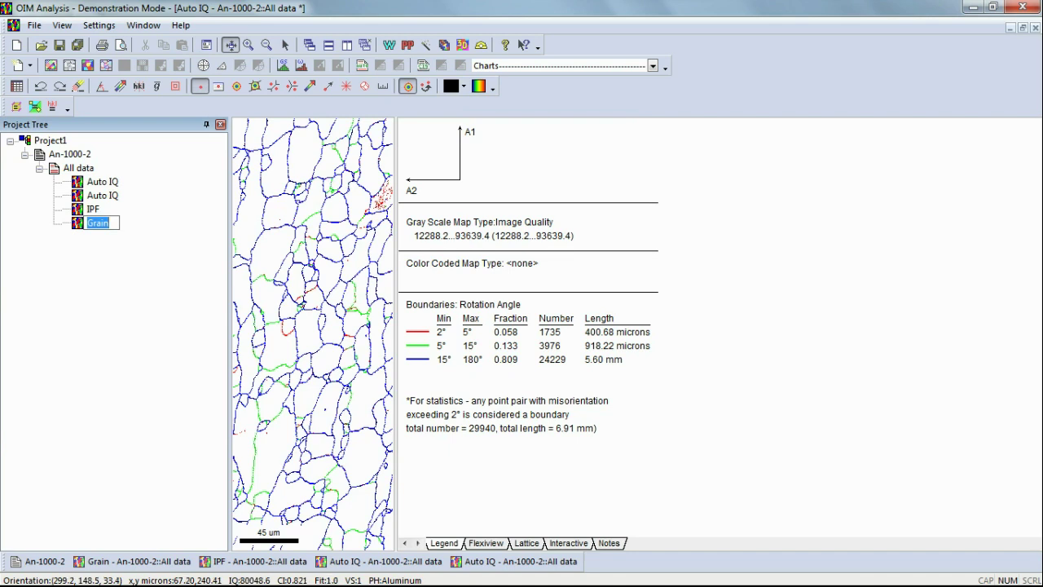
pyautogui.press('Return')
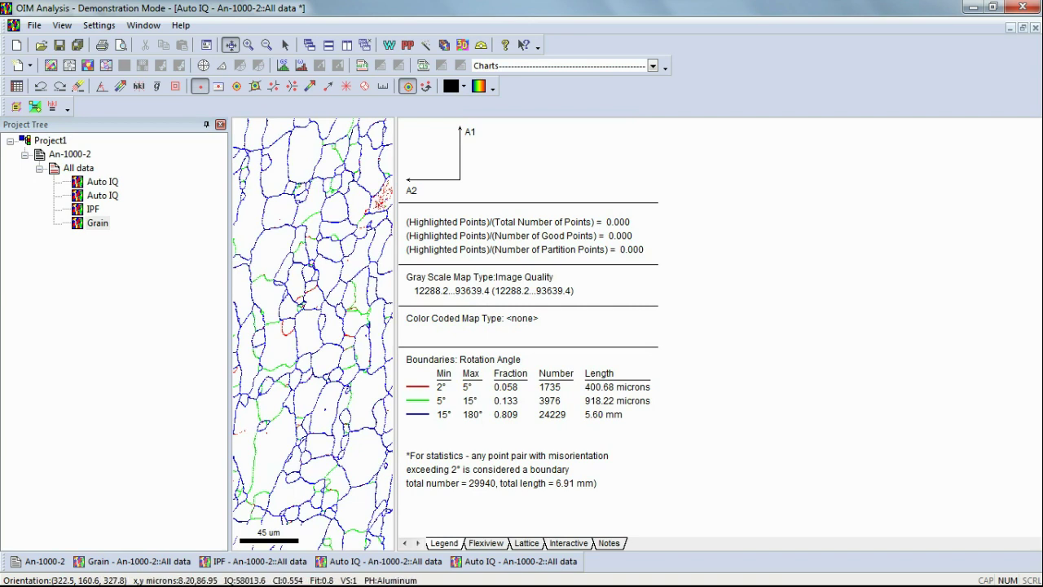
# Open the IPF map and toggle Show OIM Map off and back on, restoring the [111] colours.
pyautogui.click(93, 209)
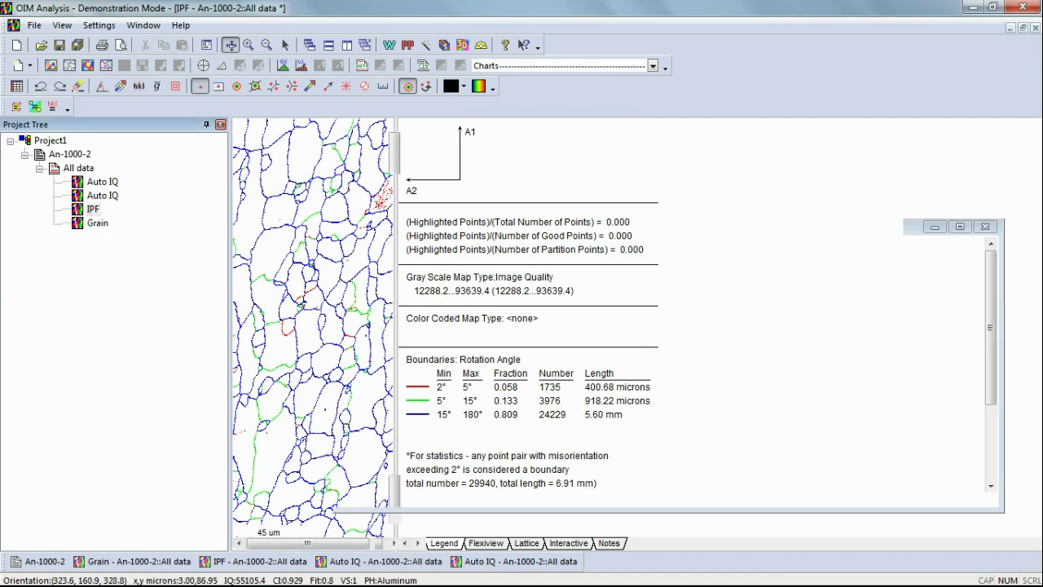
pyautogui.rightClick(271, 248)
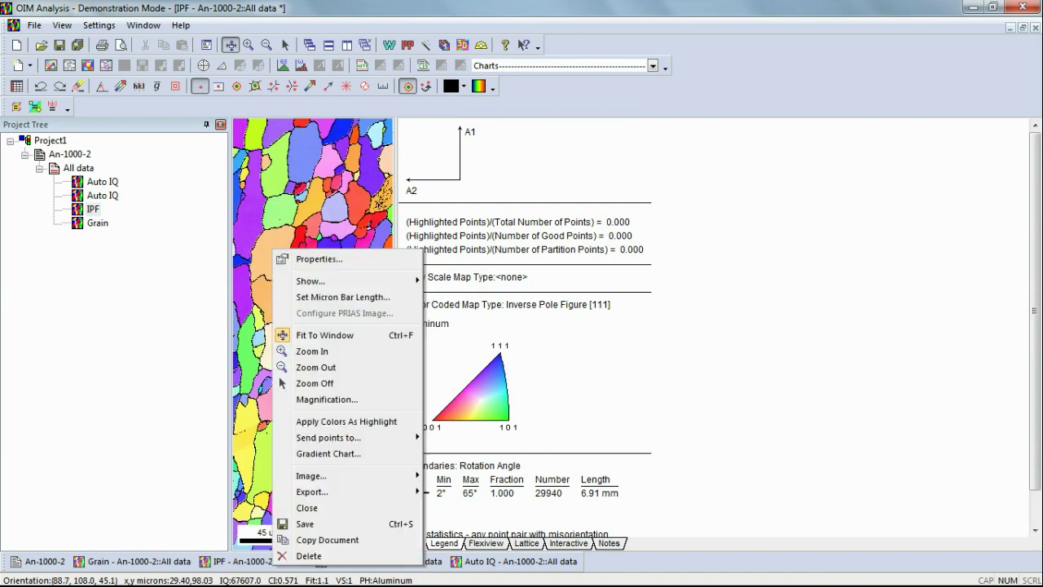
pyautogui.moveTo(311, 281)
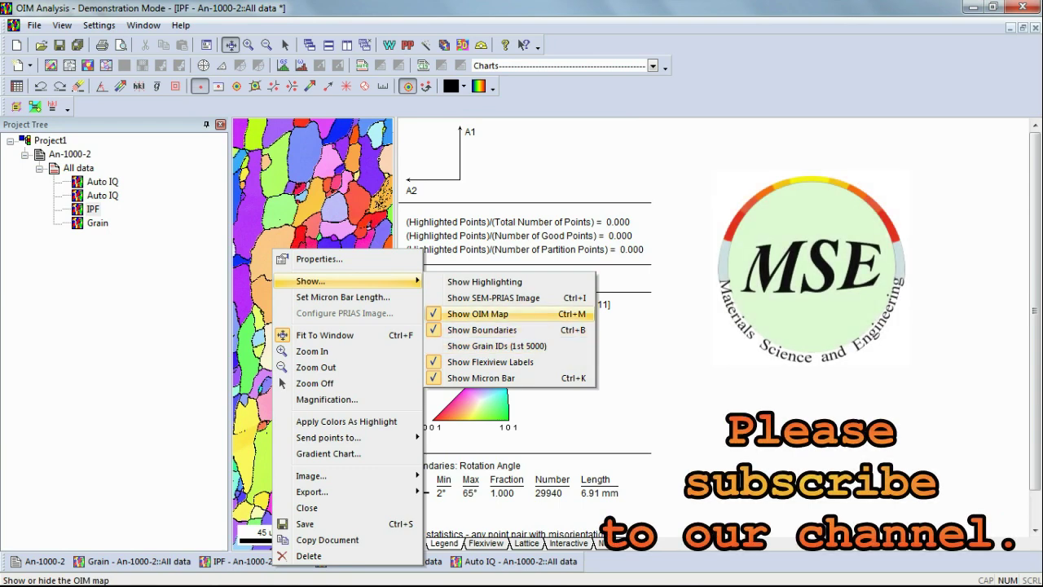
pyautogui.click(481, 314)
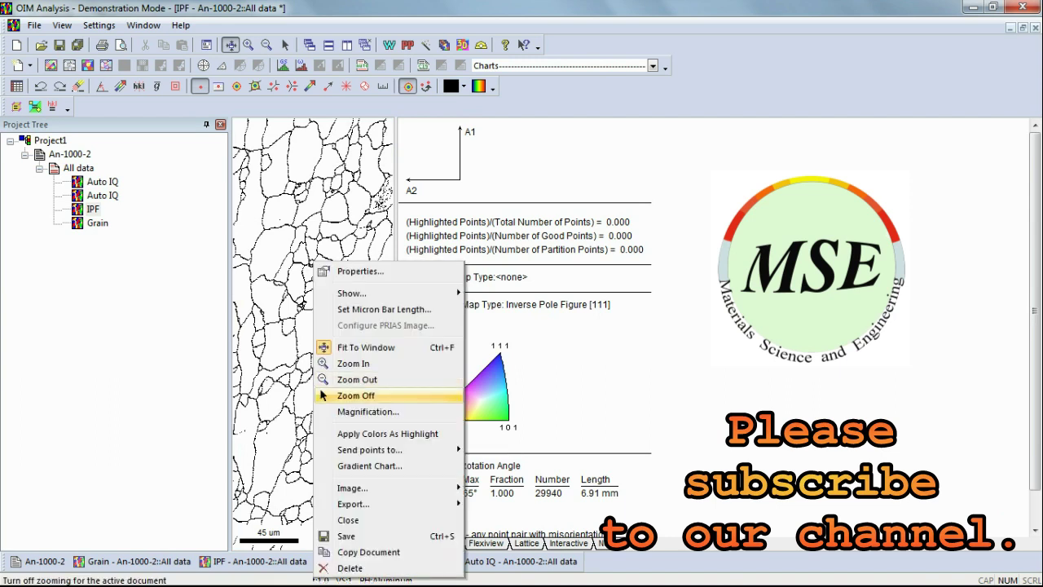
pyautogui.moveTo(359, 293)
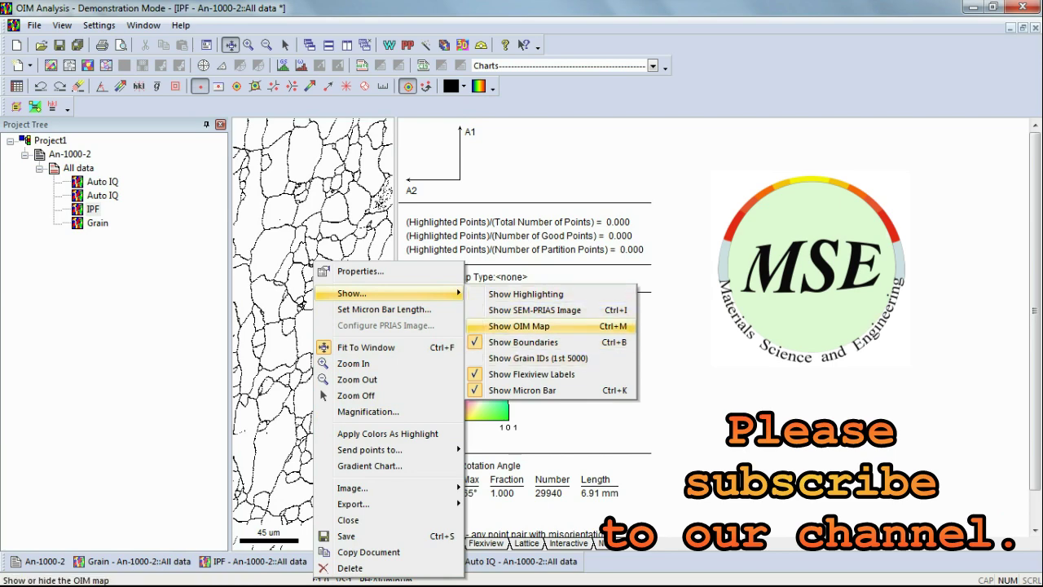
pyautogui.click(519, 326)
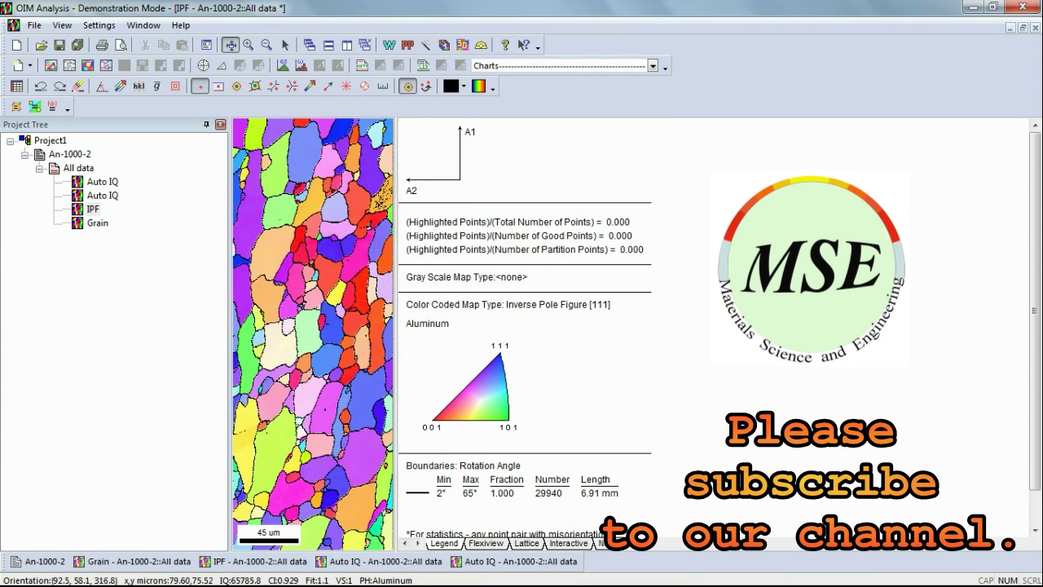
# Turn off Show OIM Map so the grey SEM image appears under the black boundaries.
pyautogui.rightClick(339, 220)
pyautogui.moveTo(391, 252)
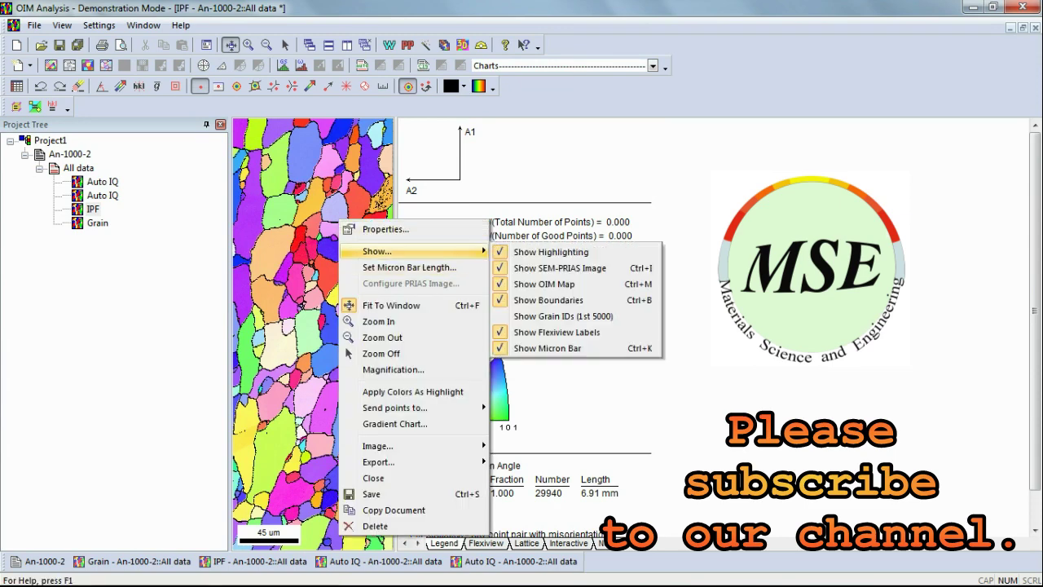
pyautogui.click(544, 283)
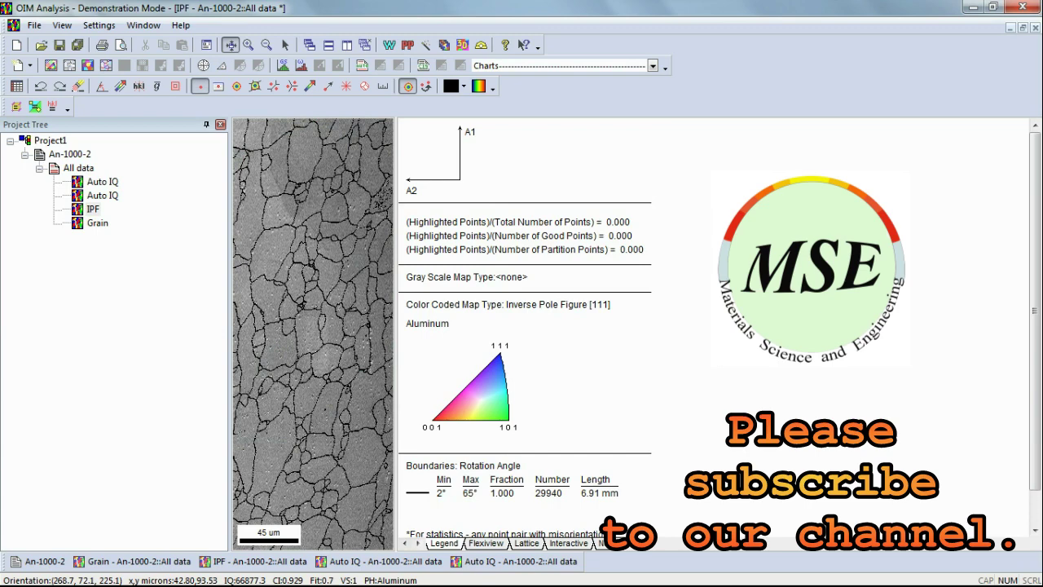
# Turn off Show Flexiview Labels and Show Highlighting on the IPF map.
pyautogui.rightClick(290, 242)
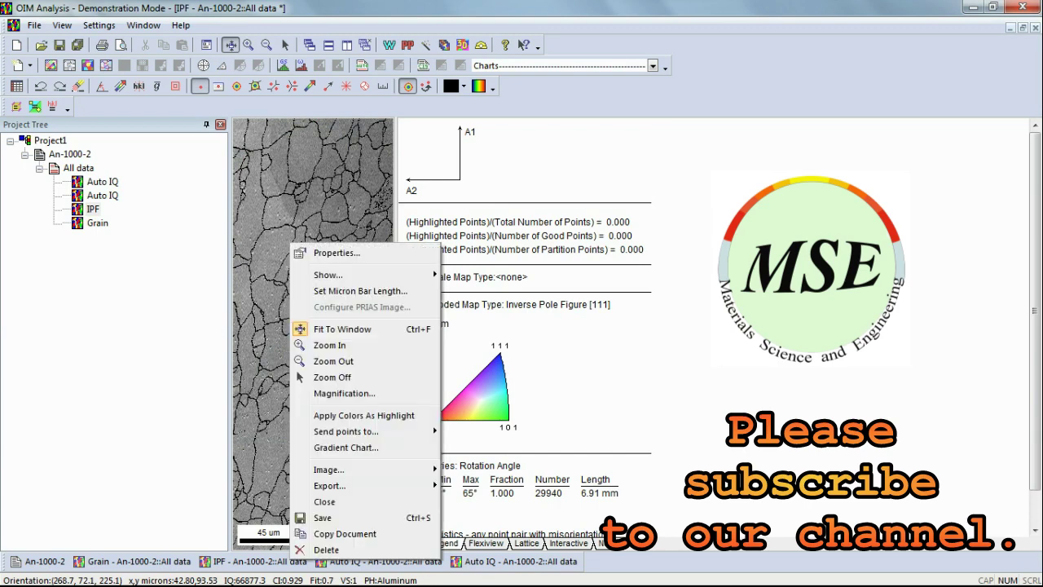
pyautogui.moveTo(366, 275)
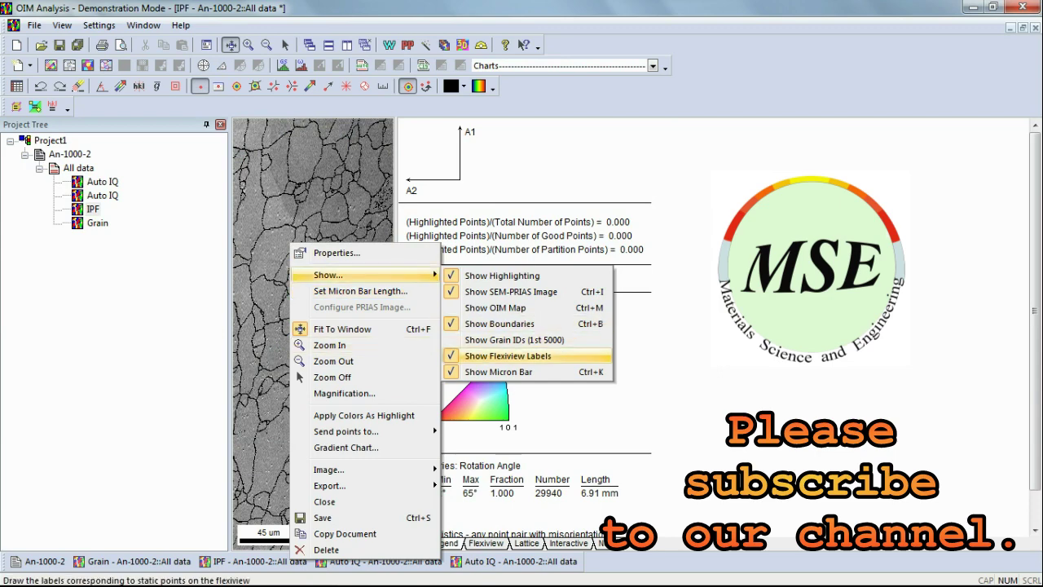
pyautogui.click(509, 356)
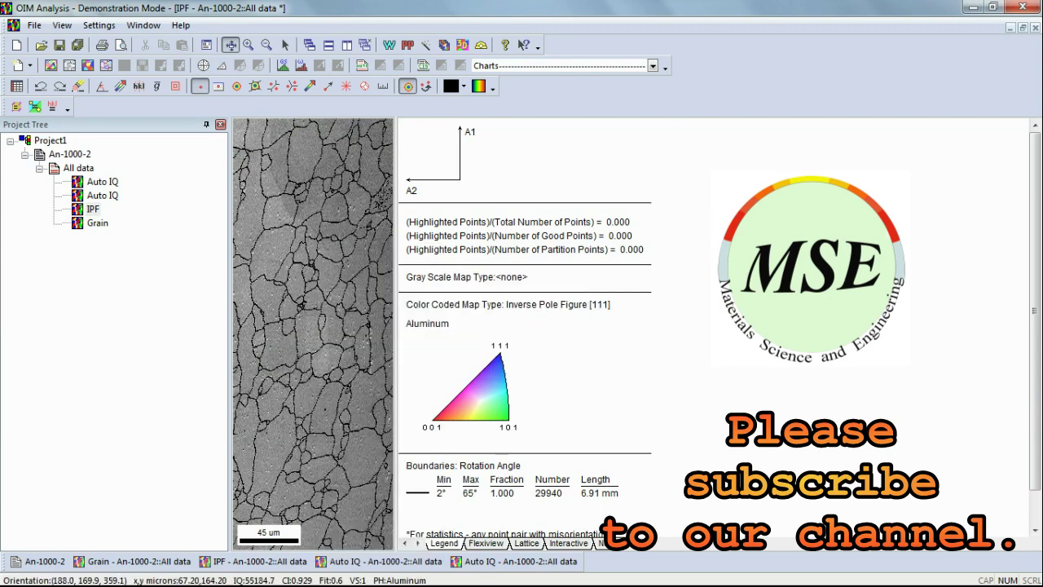
pyautogui.rightClick(304, 319)
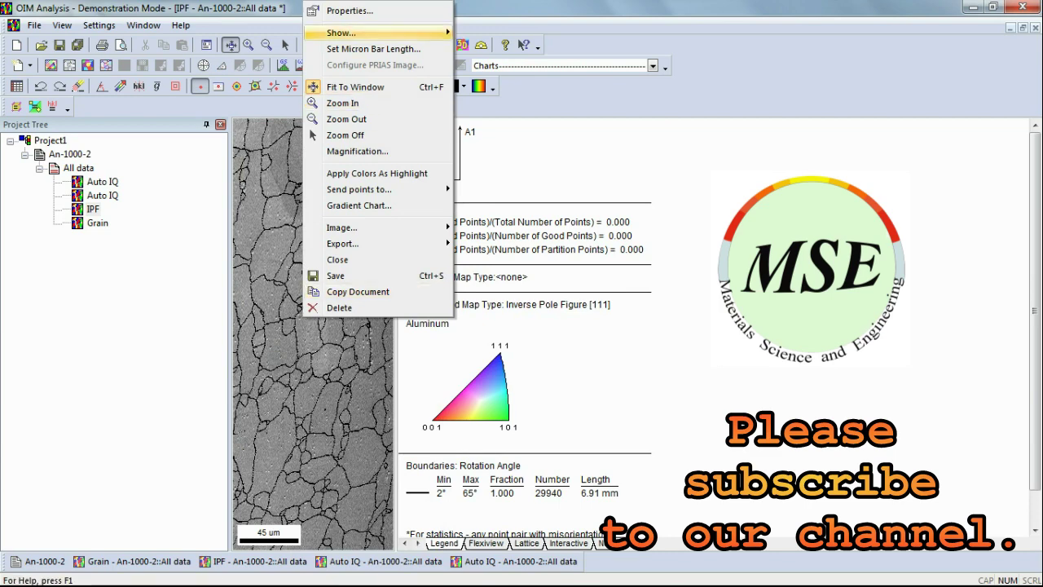
pyautogui.moveTo(346, 33)
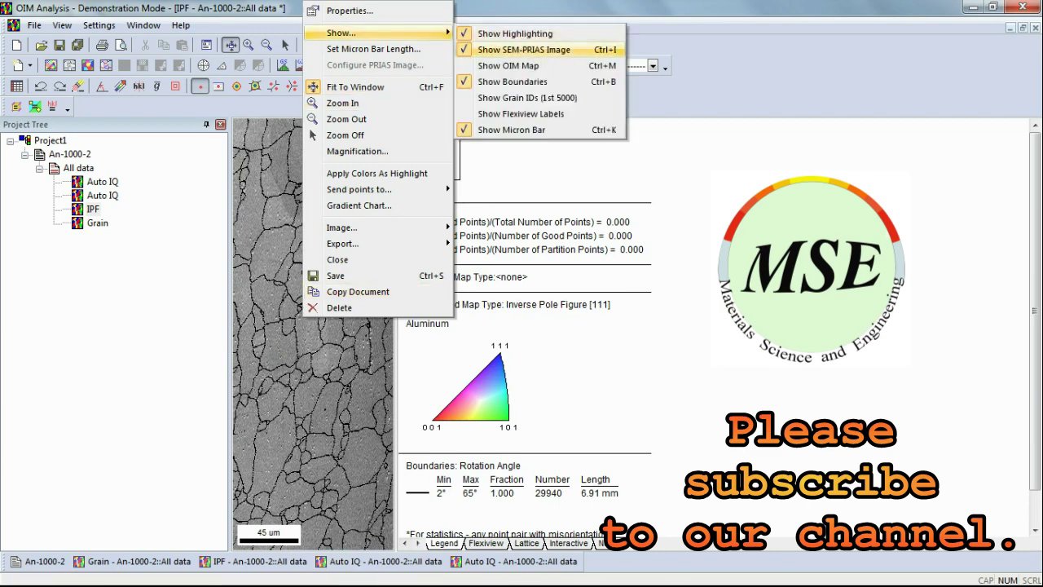
pyautogui.click(514, 33)
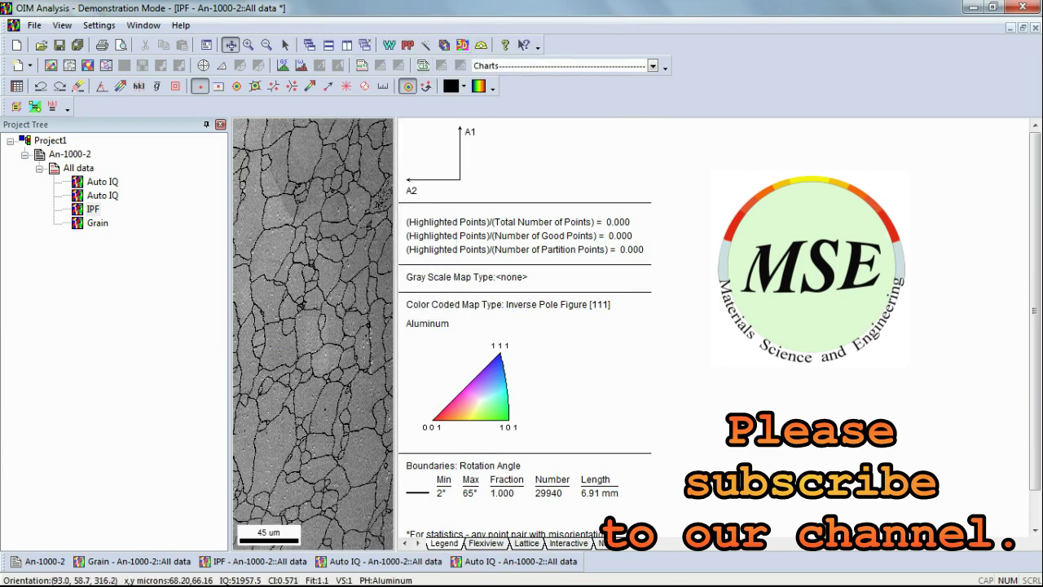
pyautogui.rightClick(328, 193)
pyautogui.moveTo(366, 224)
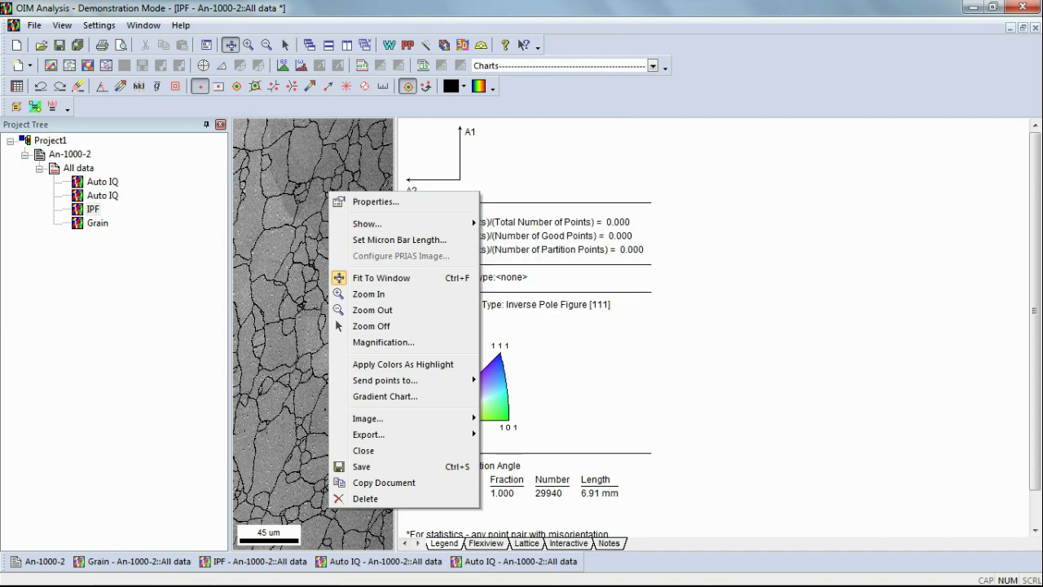
# Turn off Show Boundaries to remove the grain boundaries from the map.
pyautogui.press('Escape')
pyautogui.rightClick(299, 345)
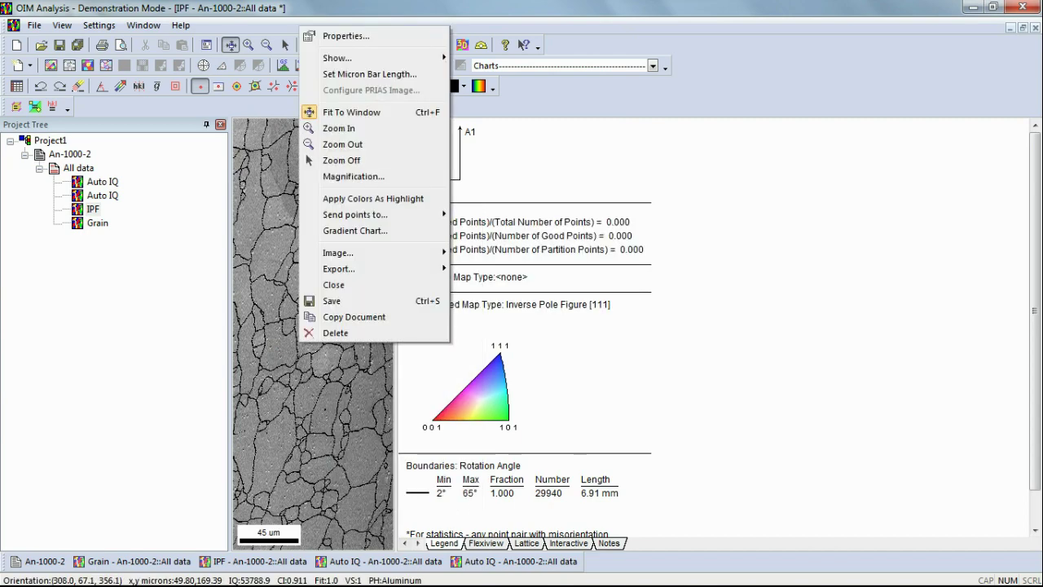
pyautogui.moveTo(367, 58)
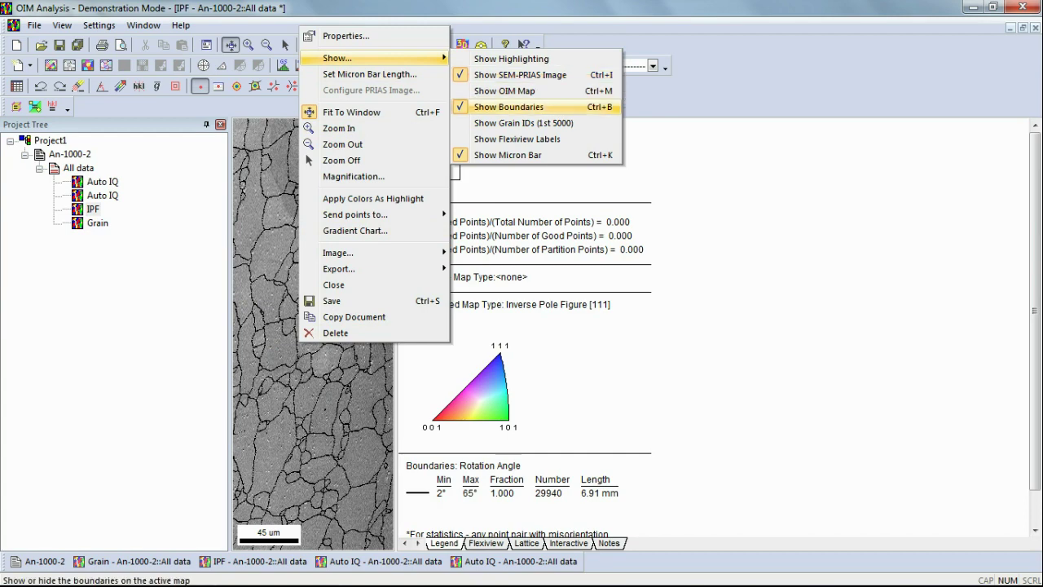
pyautogui.click(509, 107)
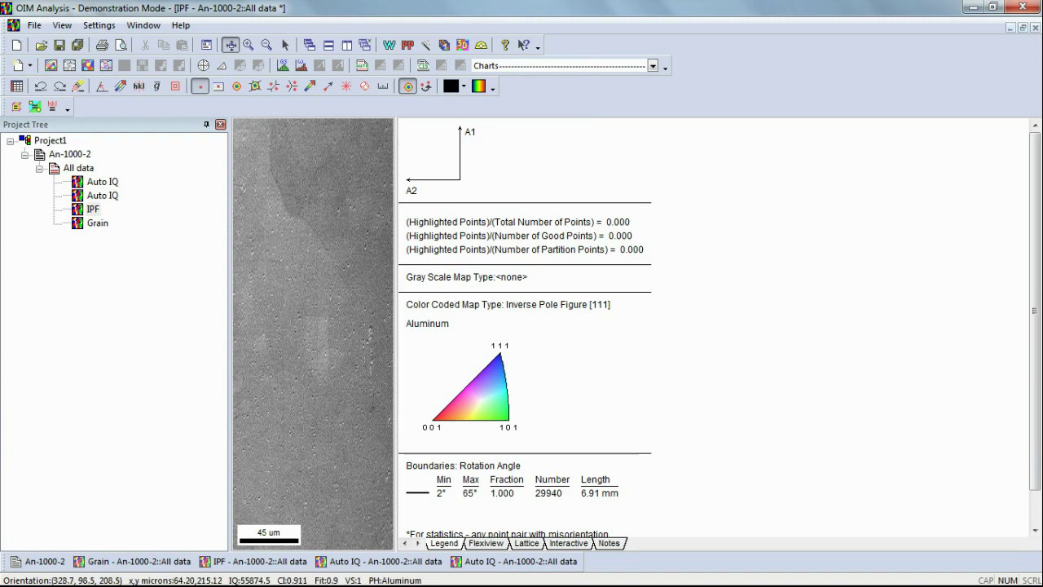
# Turn Show OIM Map back on so the IPF [111] colours replace the grey image.
pyautogui.rightClick(316, 403)
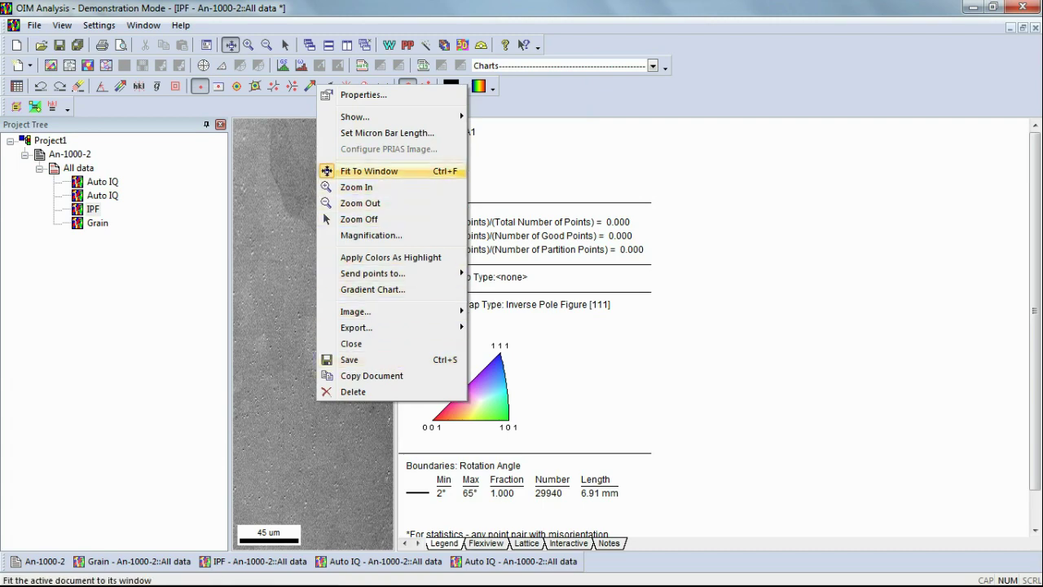
pyautogui.moveTo(383, 116)
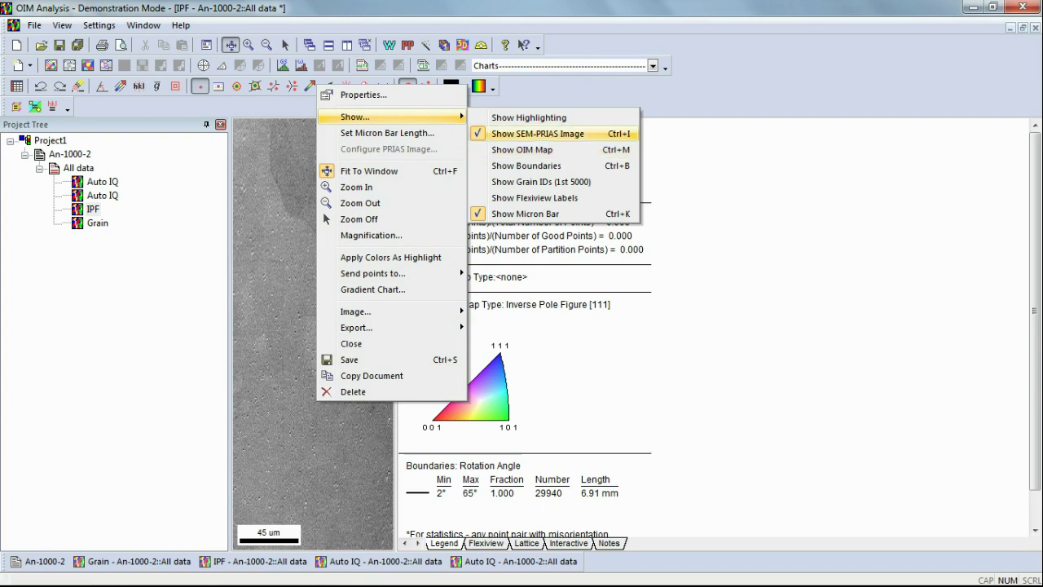
pyautogui.click(522, 149)
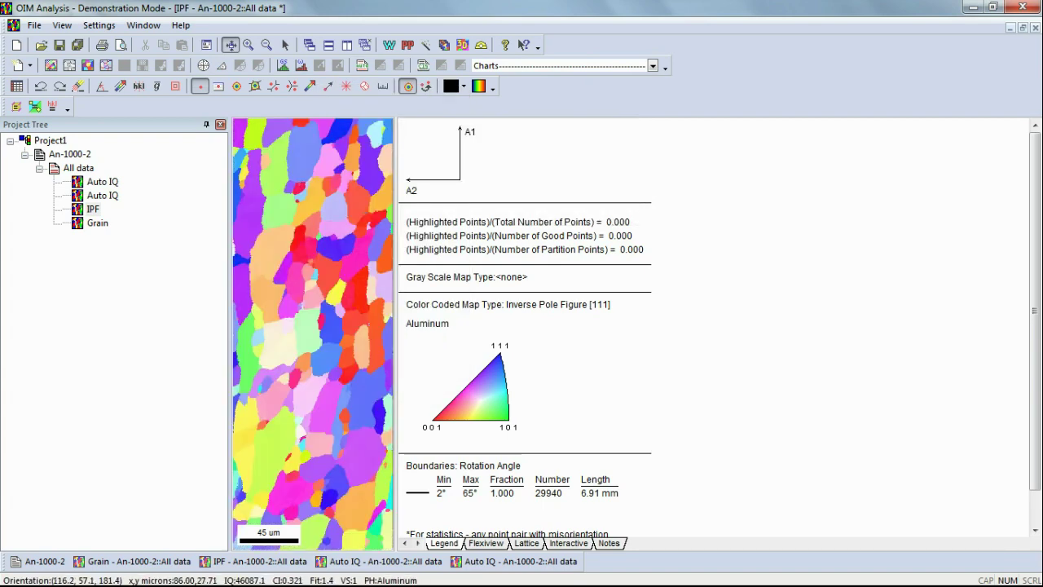
# Turn Show Boundaries back on to outline every grain in black on the IPF [111] map.
pyautogui.rightClick(346, 160)
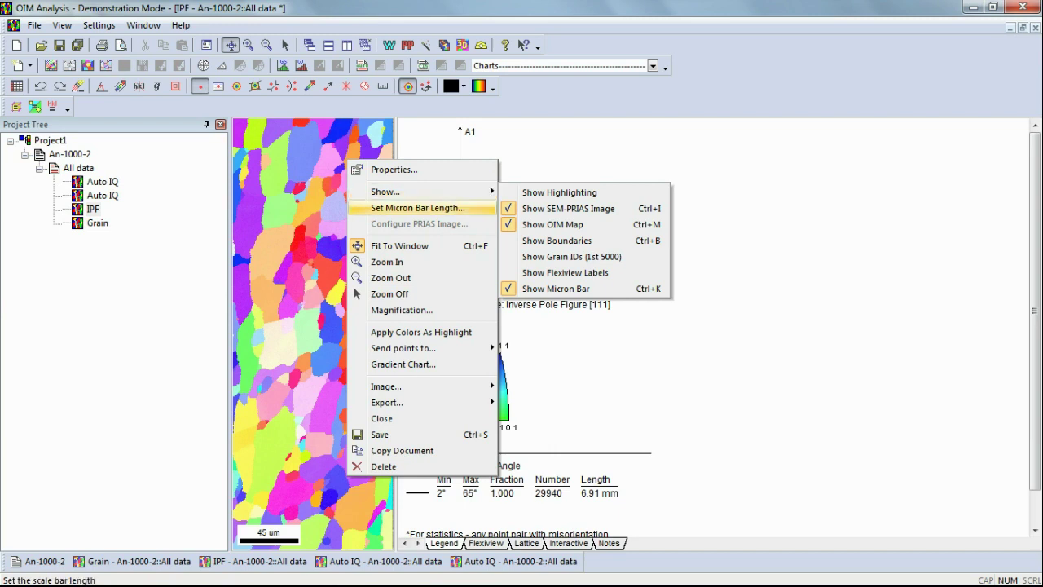
pyautogui.moveTo(386, 192)
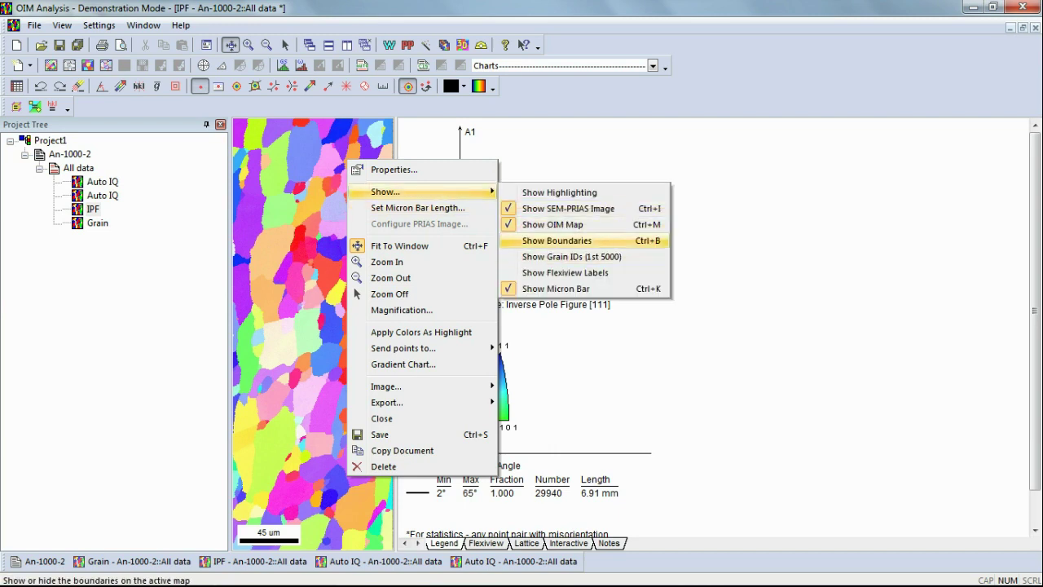
pyautogui.click(557, 240)
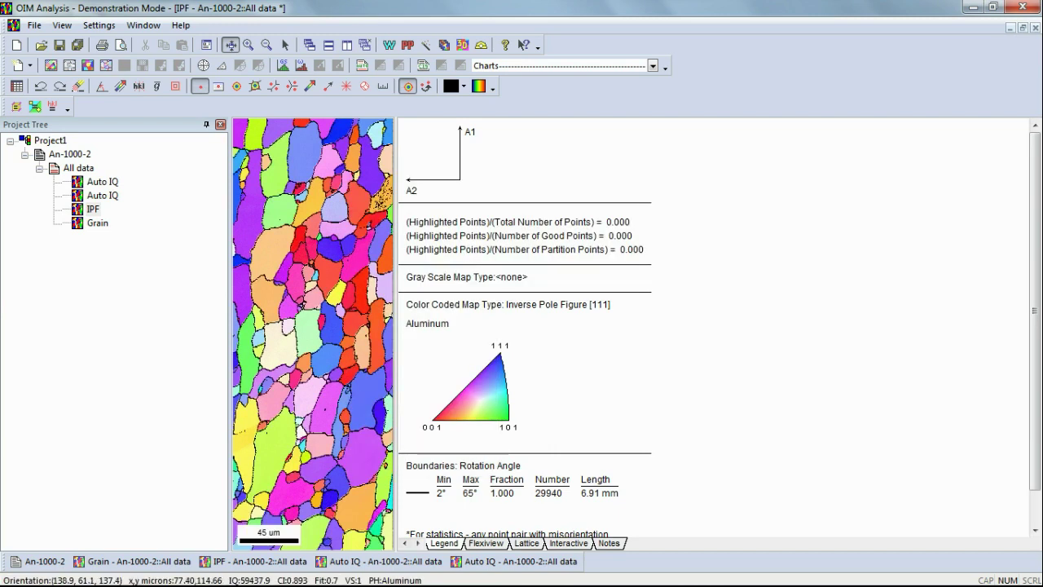